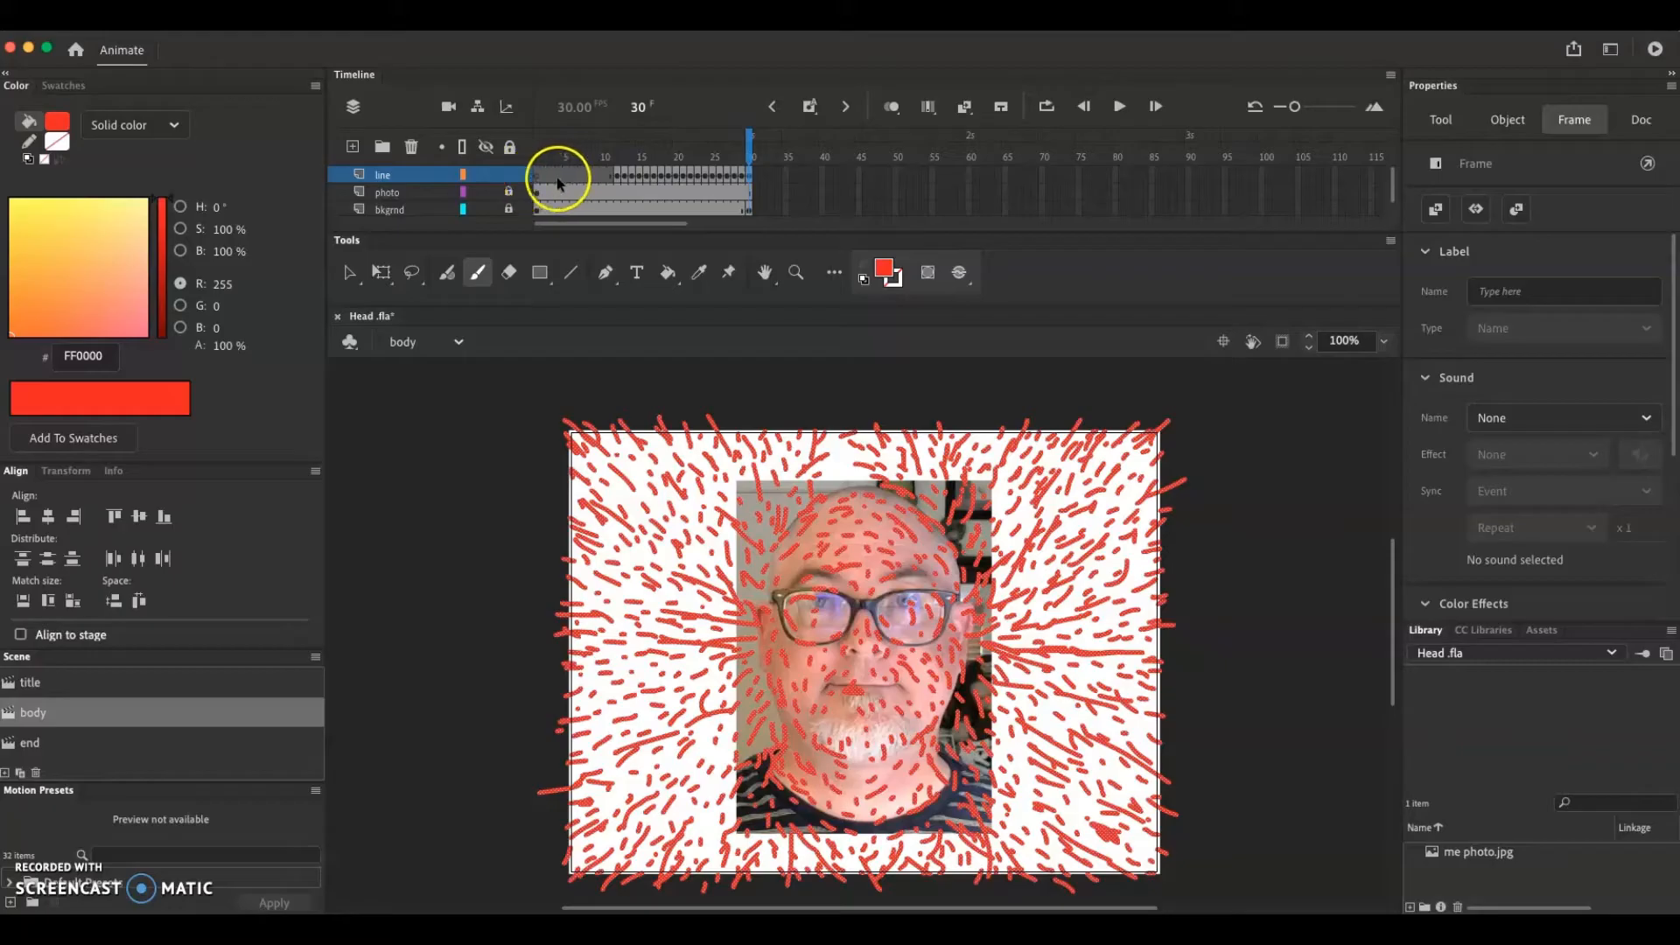
- Scrub through frames 1 to 30 of the body scene to review how the red lines build up around the photo
{"action": "left_click", "coordinate": [723, 146]}
{"action": "mouse_move", "coordinate": [723, 146]}
{"action": "left_mouse_down"}
{"action": "mouse_move", "coordinate": [551, 144]}
{"action": "mouse_move", "coordinate": [613, 145]}
{"action": "left_mouse_up"}
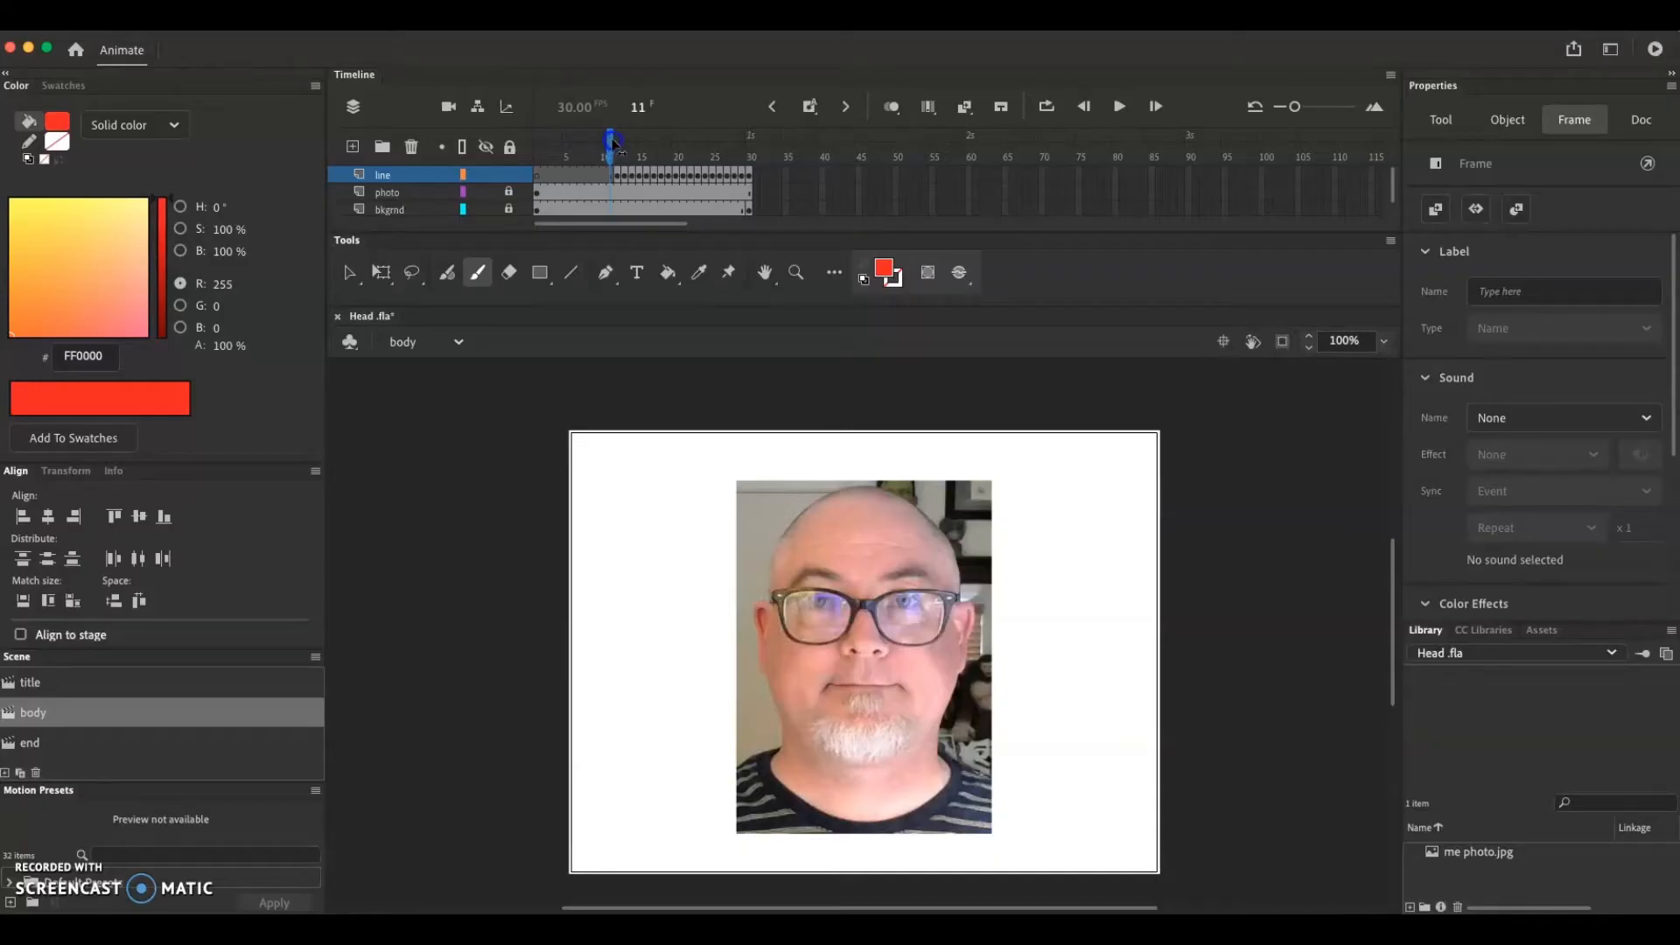
{"action": "left_click_drag", "start_coordinate": [614, 145], "coordinate": [617, 143]}
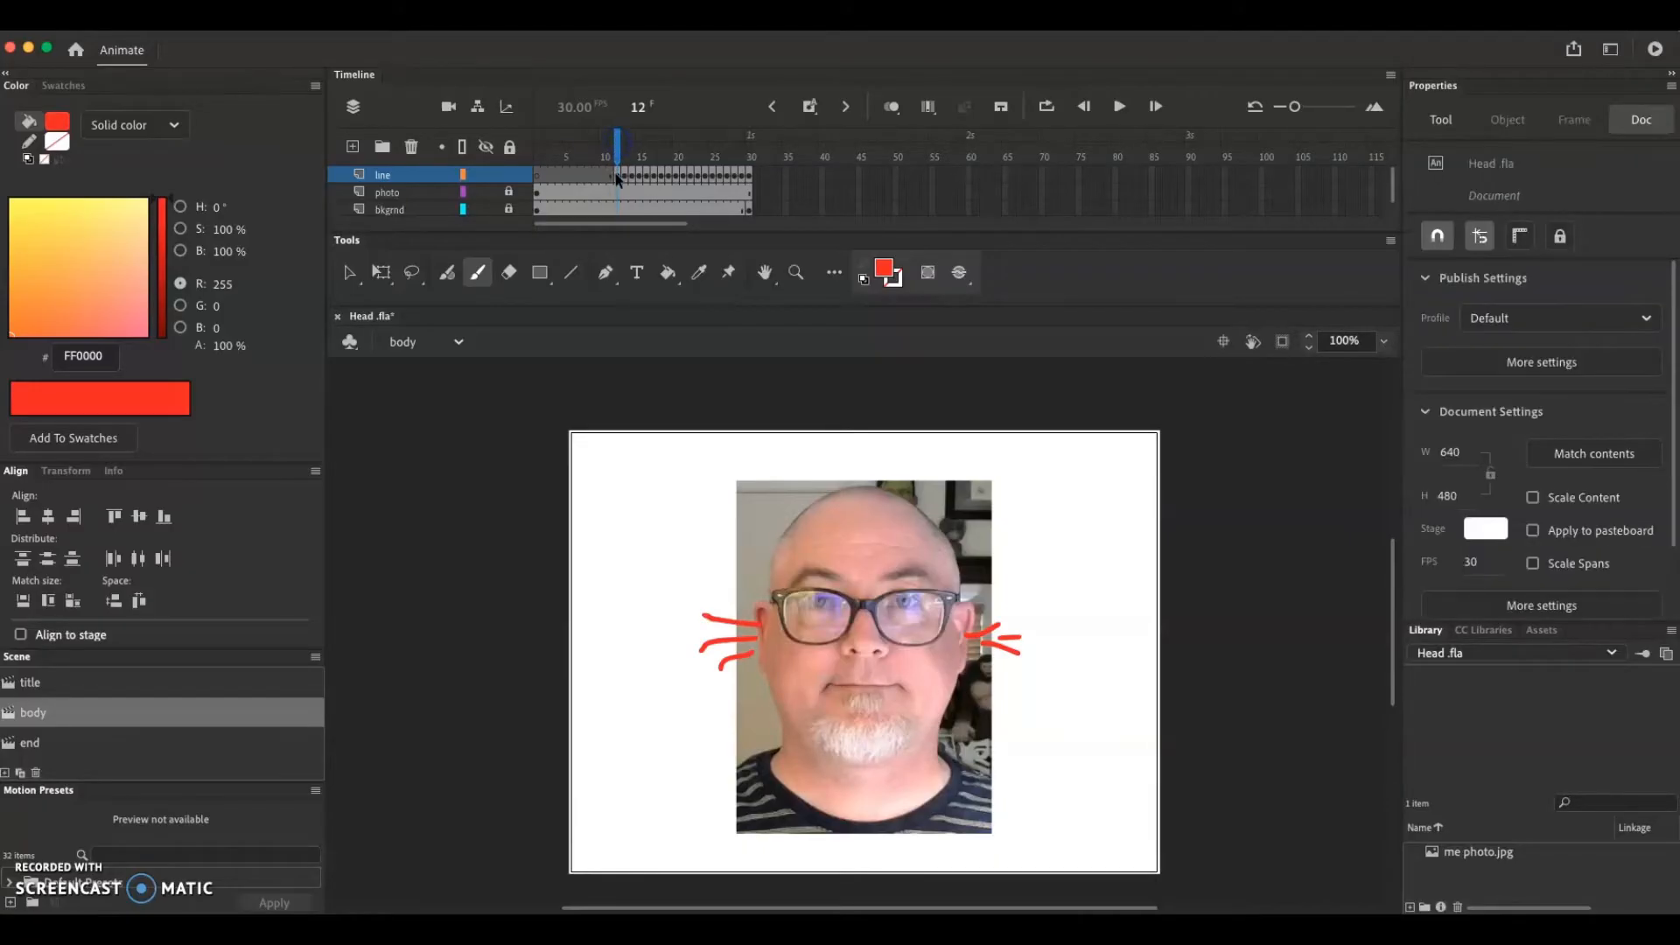
{"action": "left_click", "coordinate": [623, 176]}
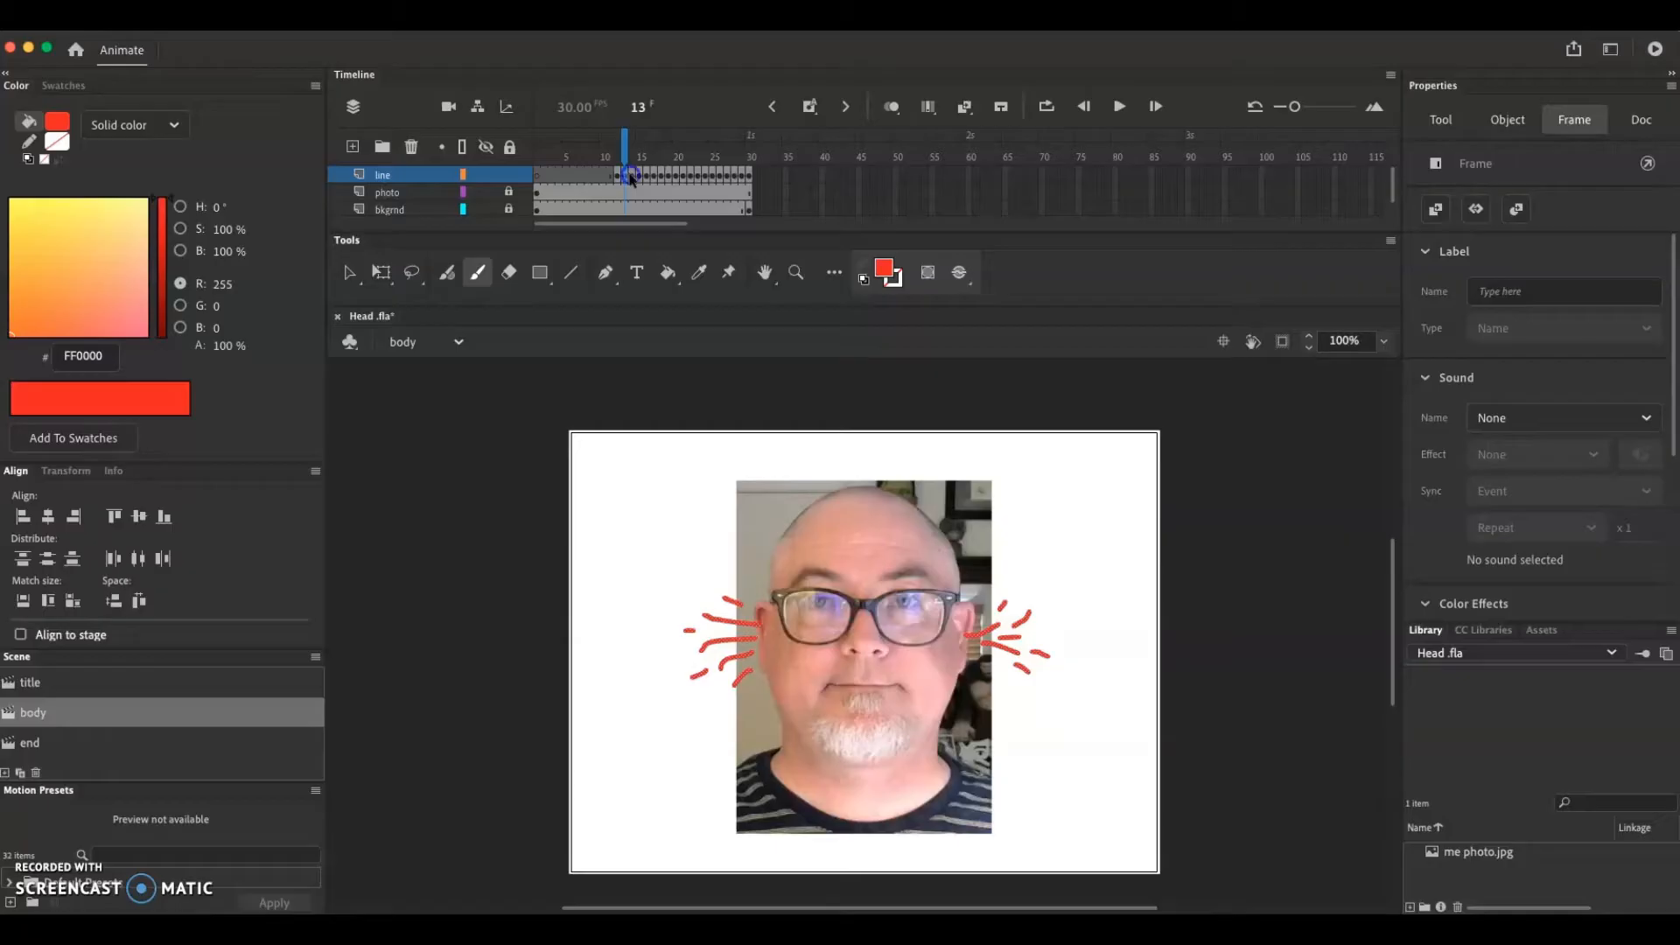
{"action": "left_click", "coordinate": [631, 176]}
{"action": "left_click_drag", "start_coordinate": [633, 150], "coordinate": [744, 164]}
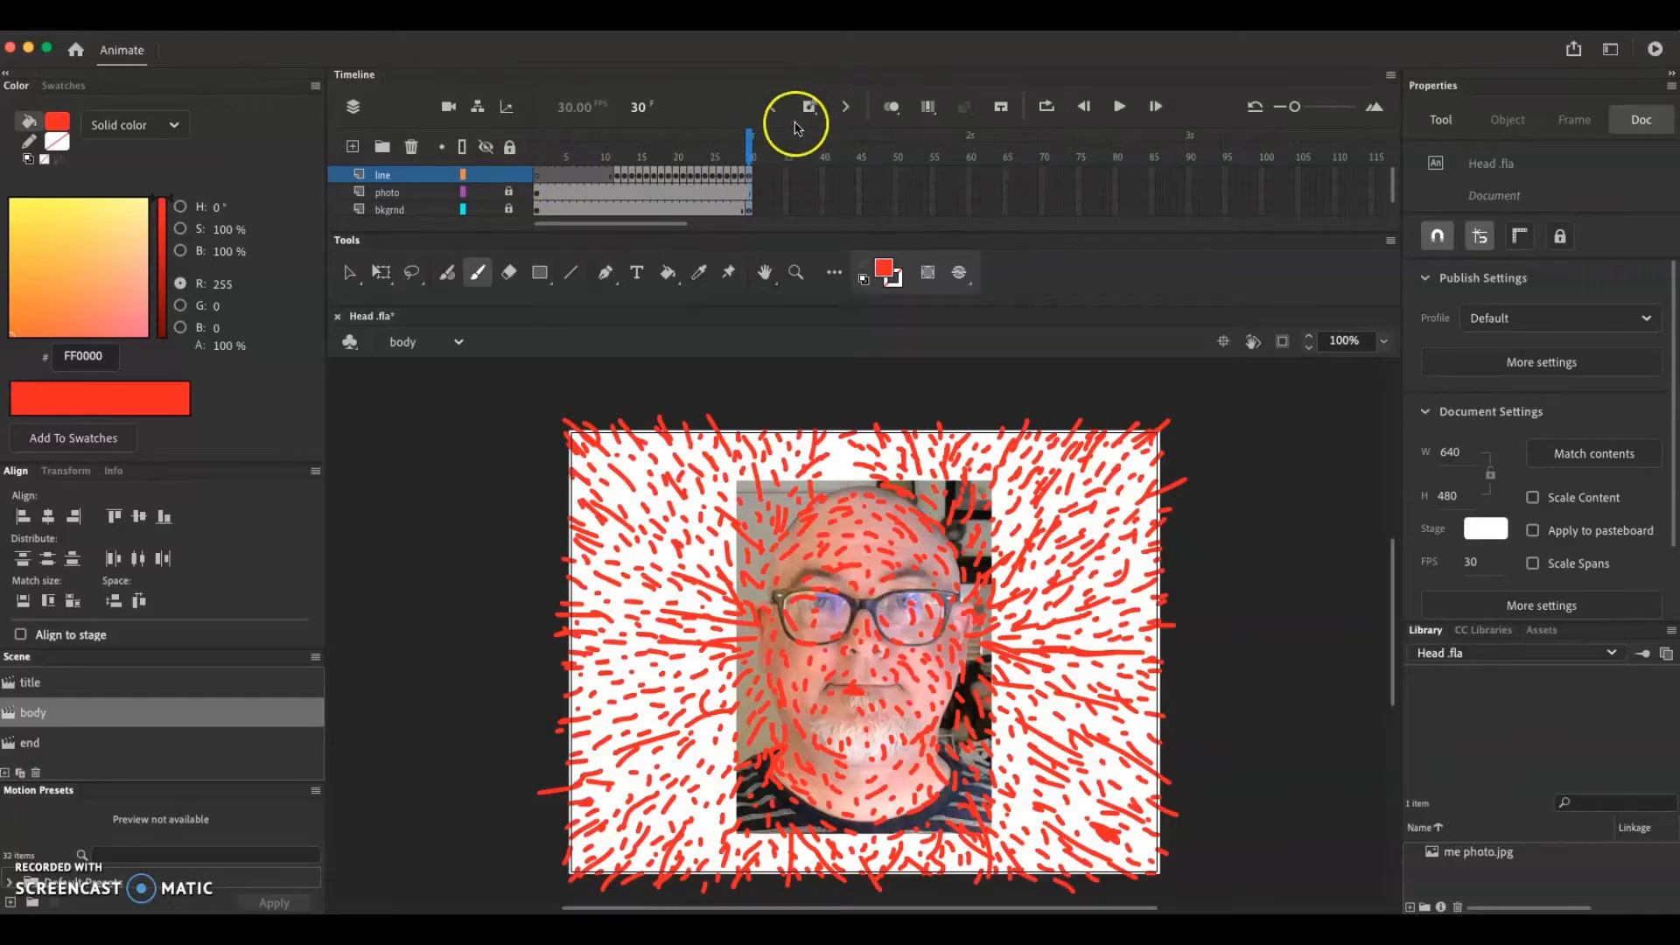
{"action": "left_click_drag", "start_coordinate": [752, 143], "coordinate": [537, 132]}
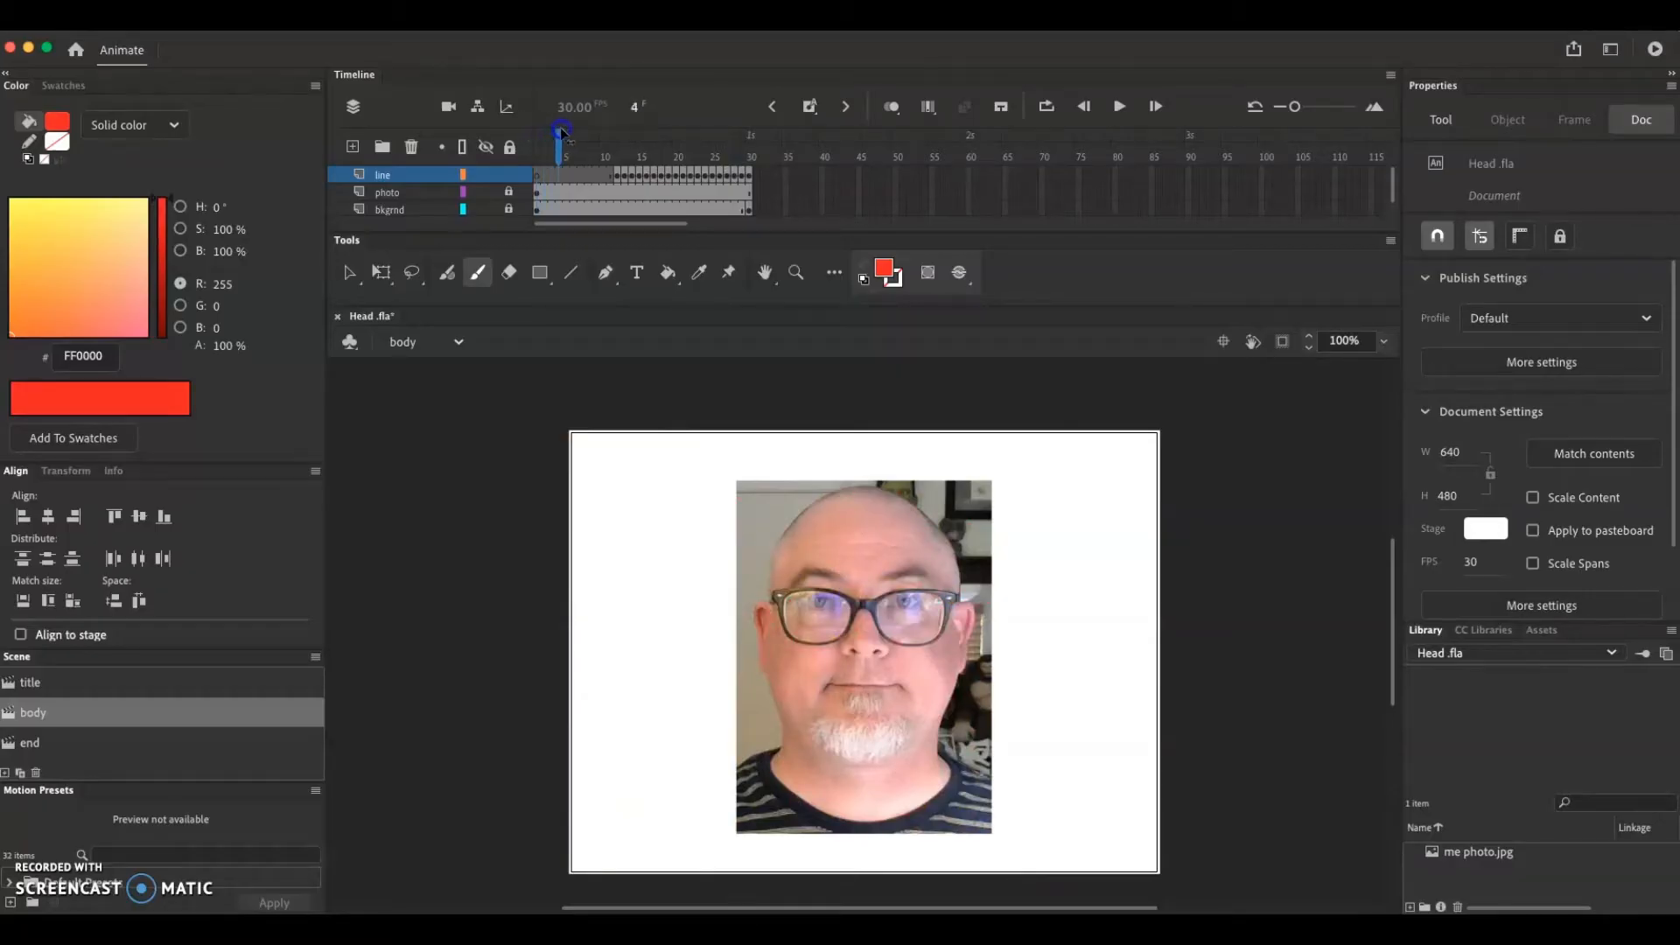
{"action": "left_click_drag", "start_coordinate": [561, 131], "coordinate": [760, 153]}
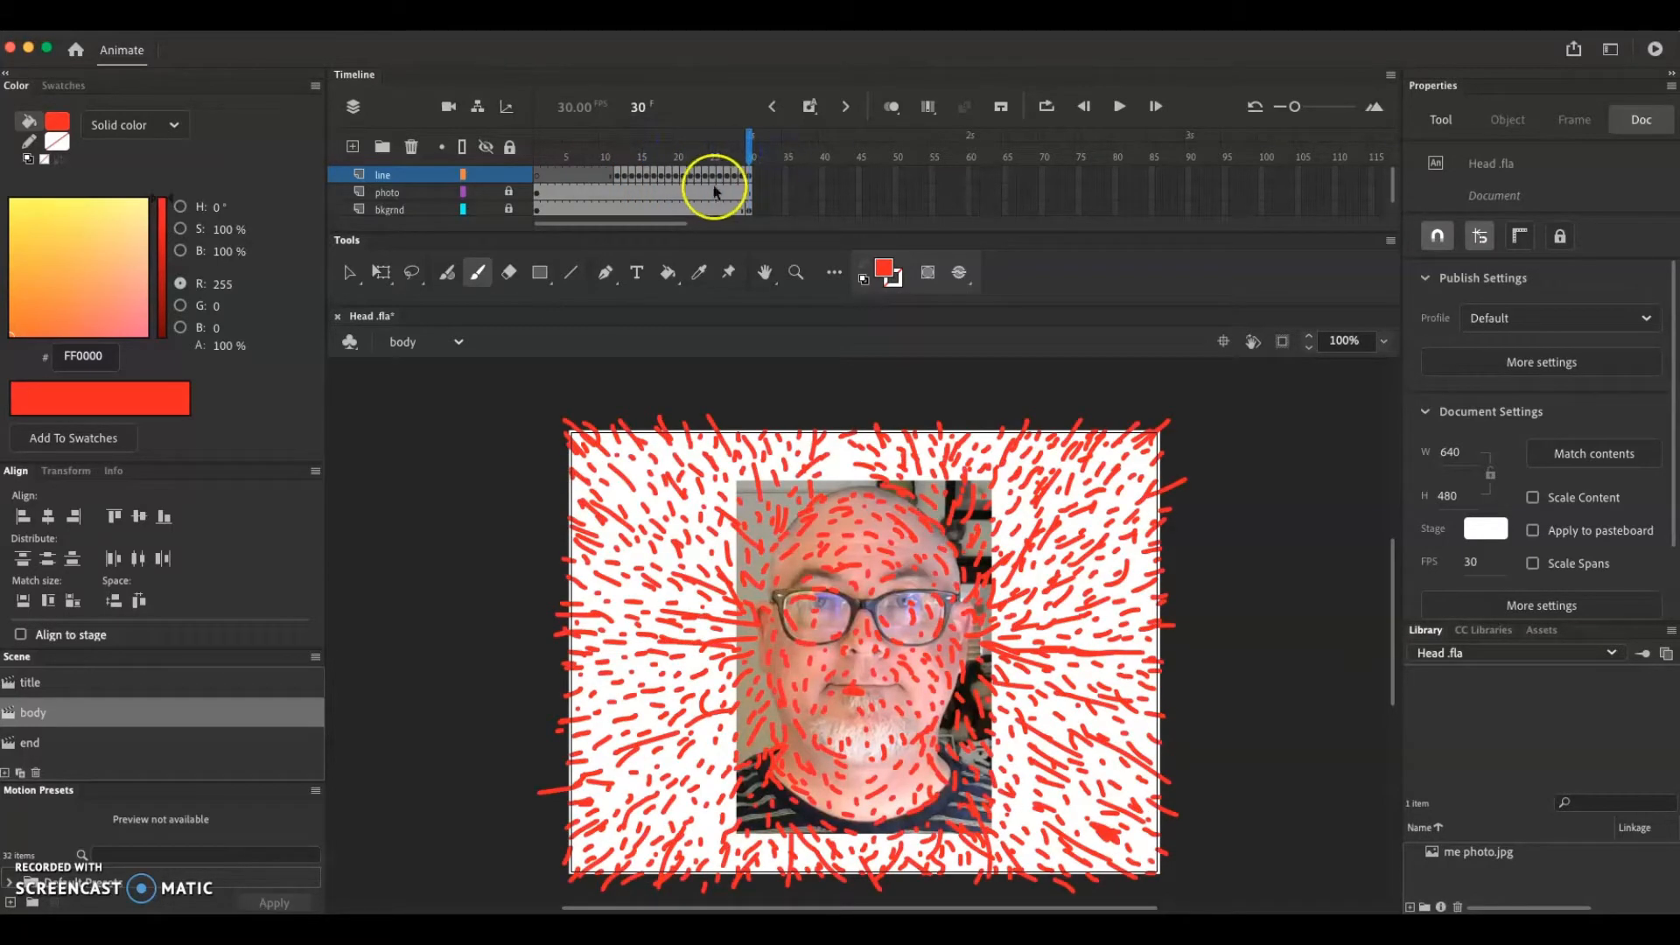
- Copy frames 1 through 30 of the line layer
{"action": "left_click", "coordinate": [538, 177]}
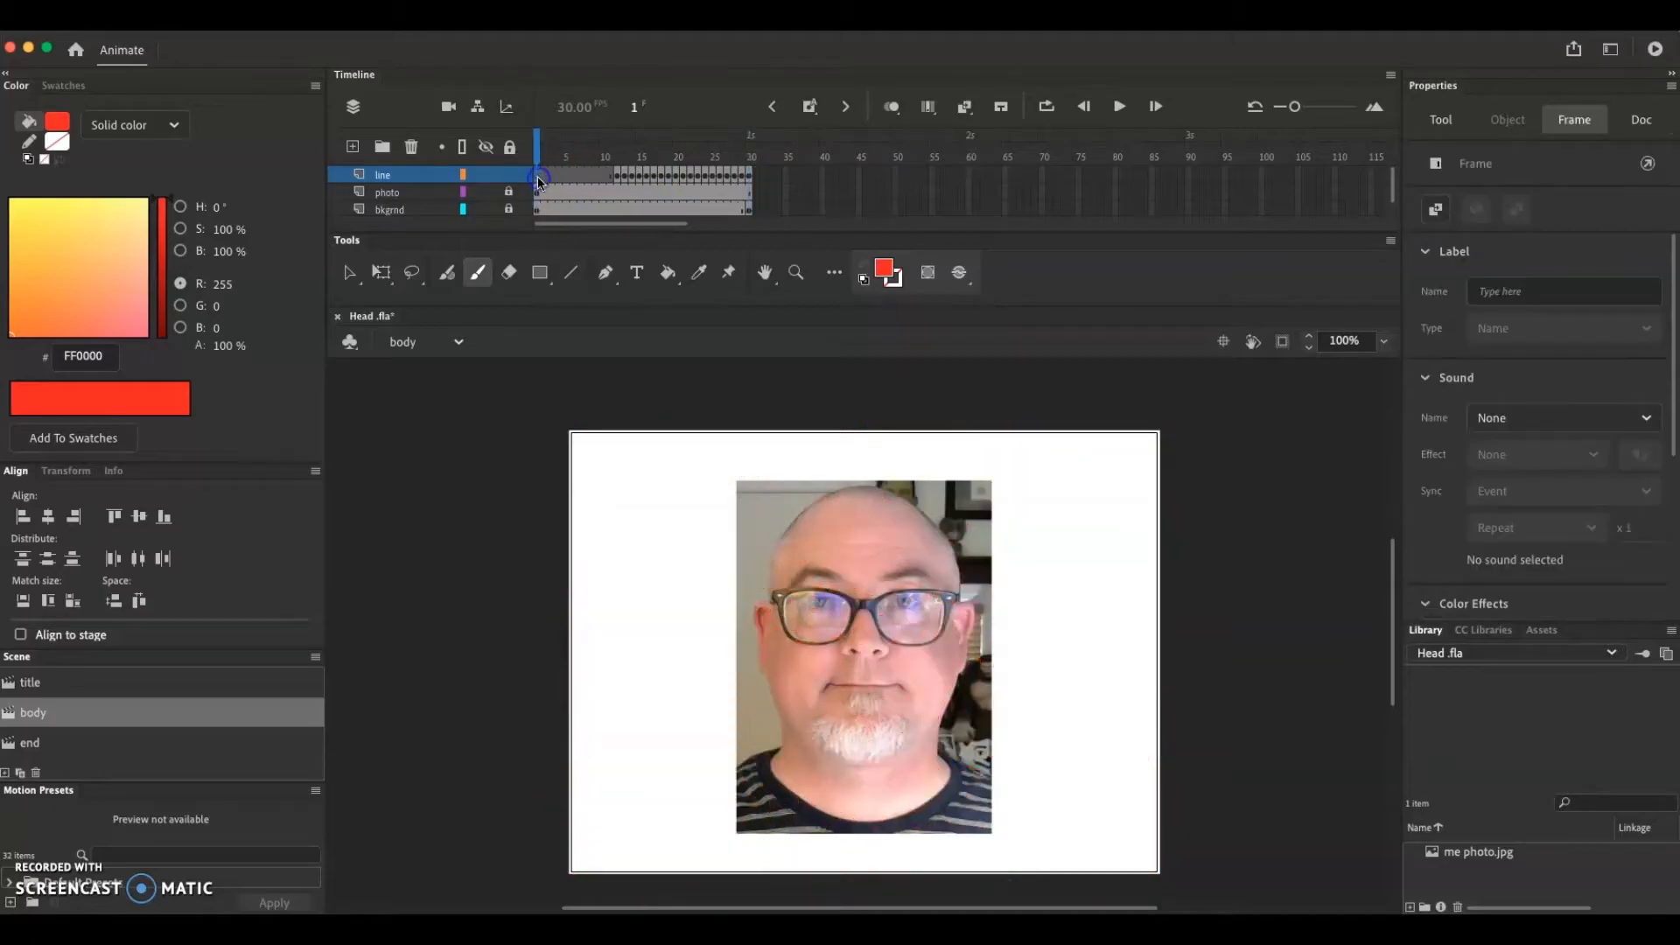
{"action": "left_click", "coordinate": [742, 178]}
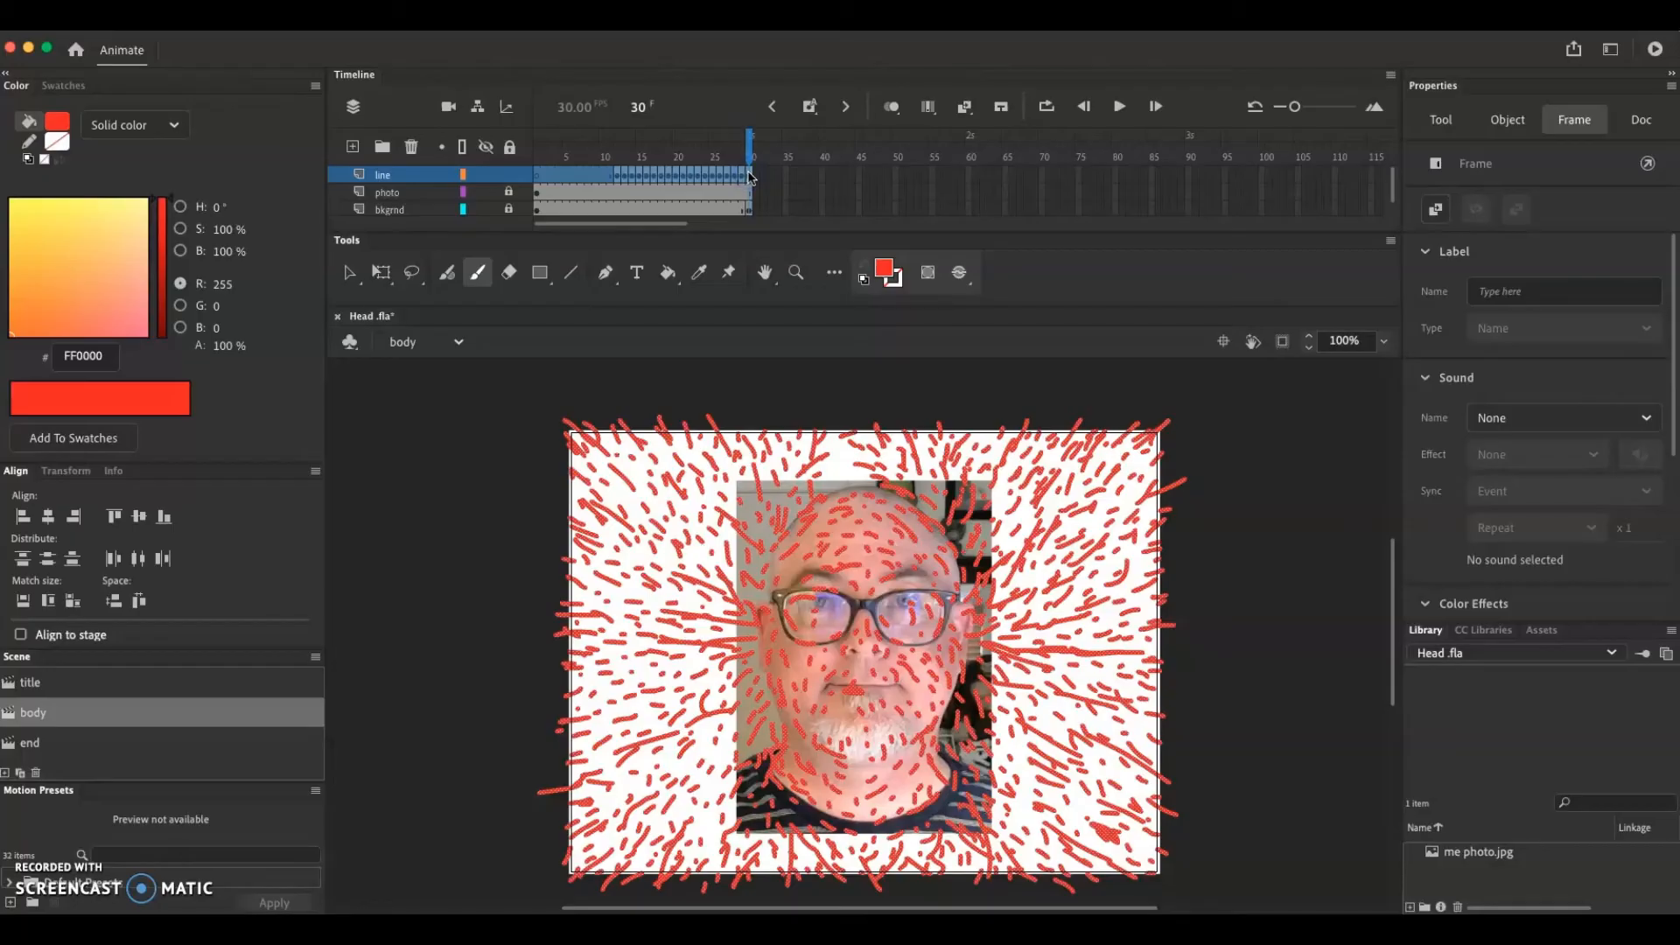
{"action": "left_click_drag", "start_coordinate": [749, 178], "coordinate": [580, 178]}
{"action": "right_click", "coordinate": [580, 172]}
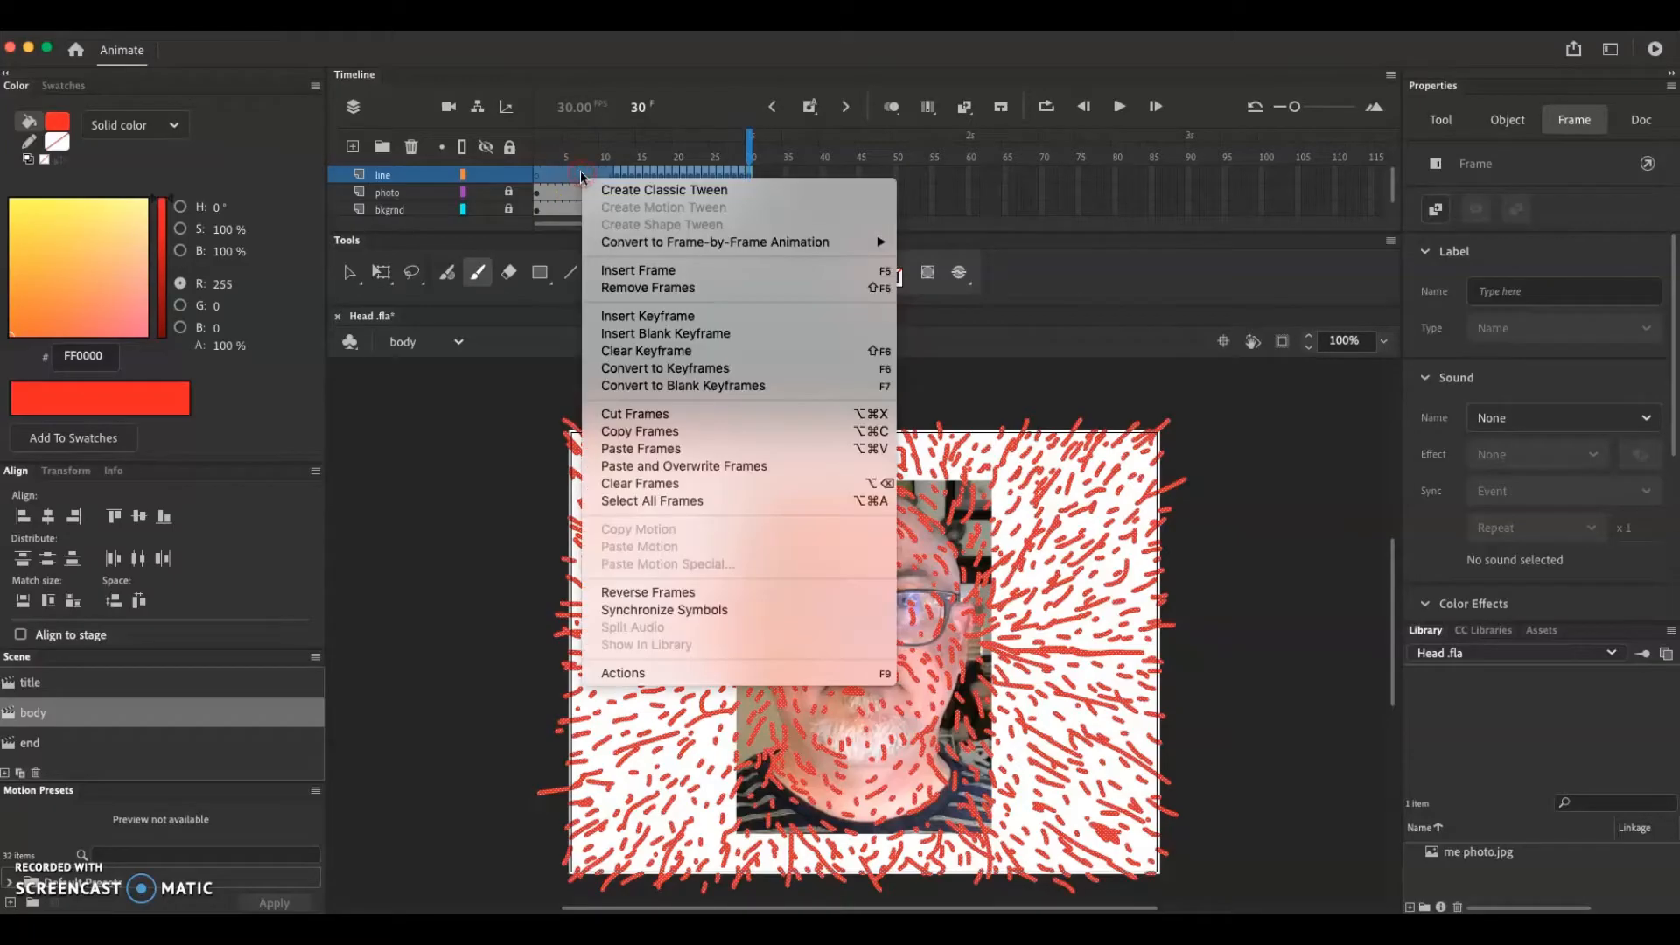
{"action": "left_click", "coordinate": [688, 438]}
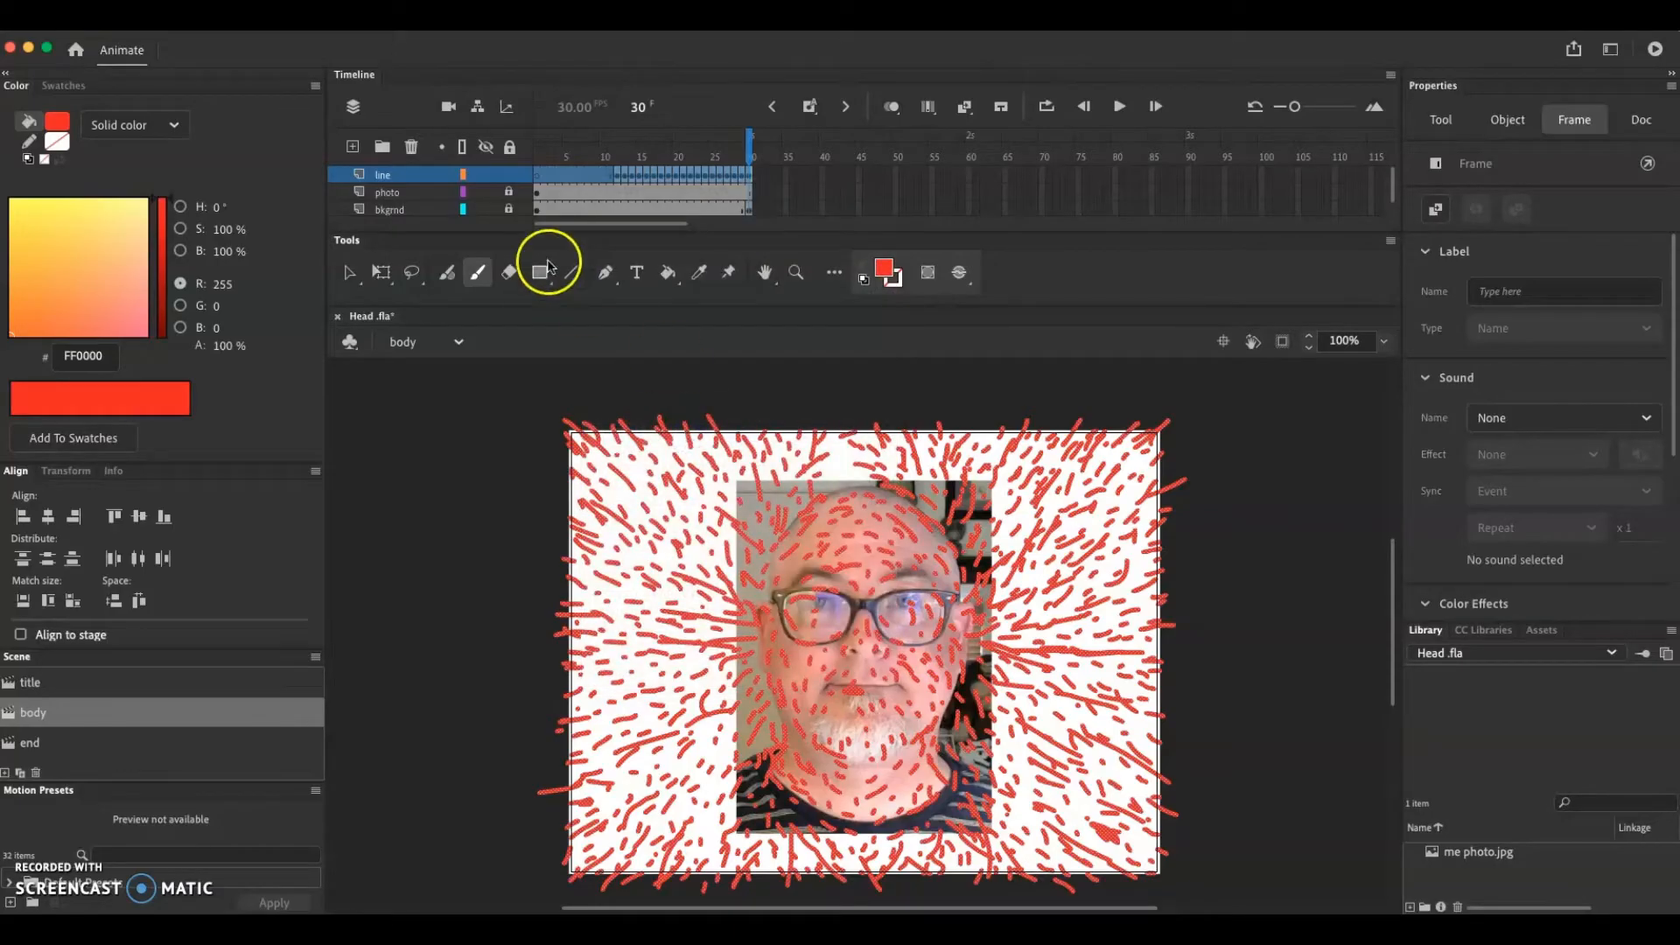
- Paste the copied frames into the line layer starting at frame 31 and check the pasted range
{"action": "left_click", "coordinate": [755, 178]}
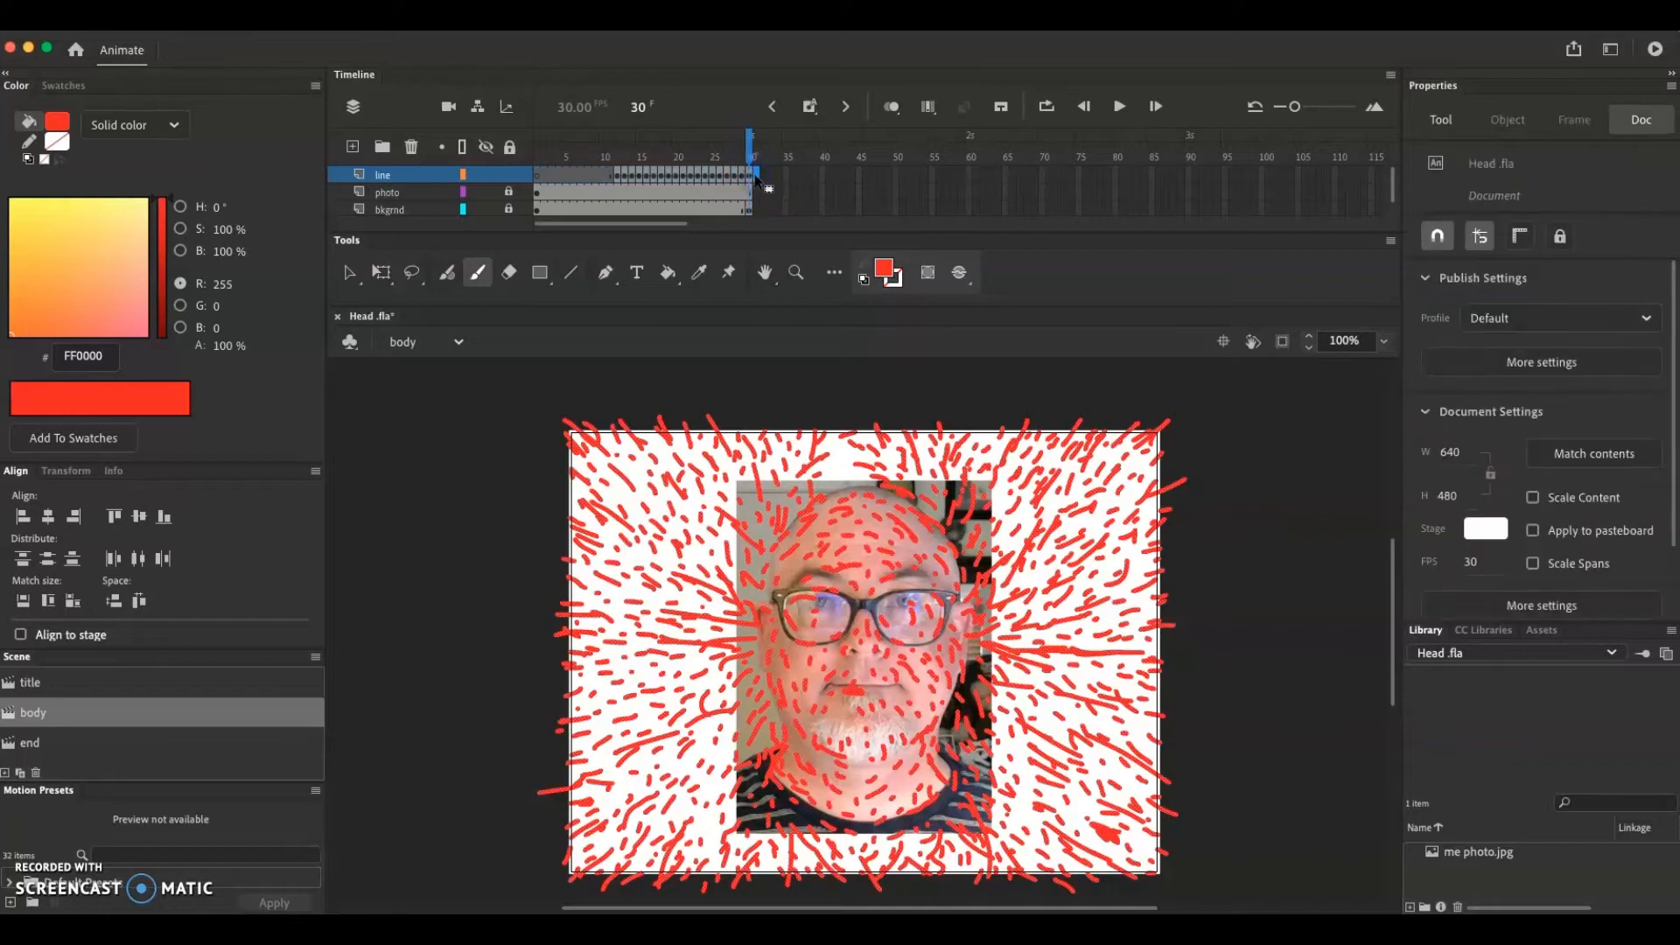
{"action": "right_click", "coordinate": [758, 182]}
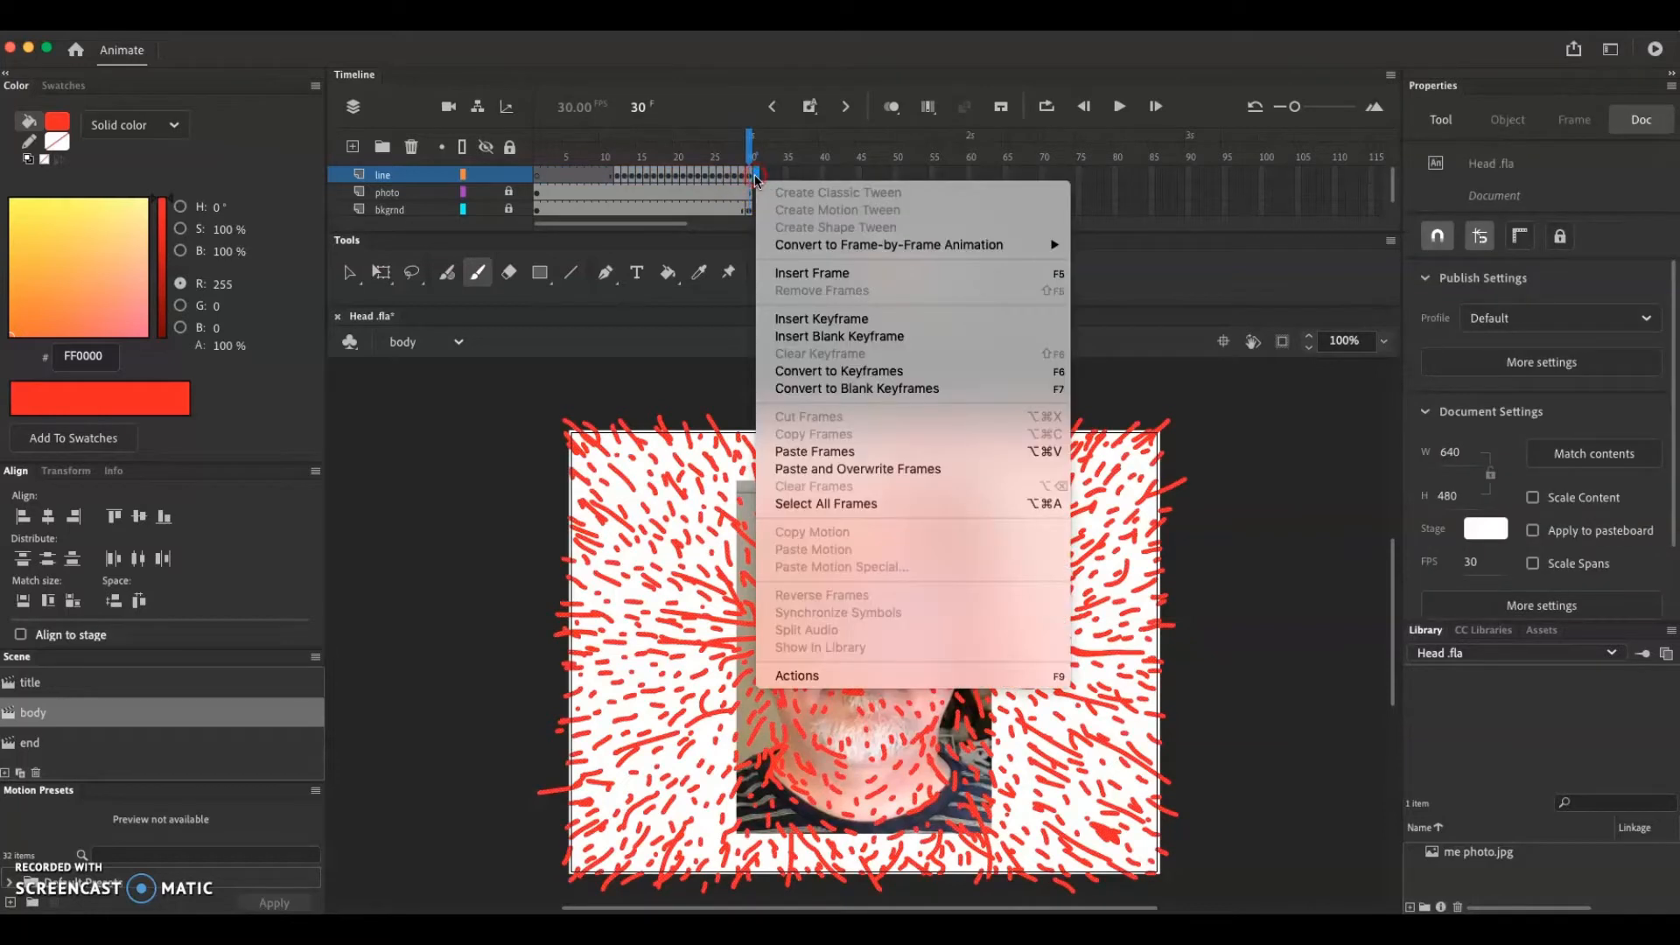
{"action": "left_click", "coordinate": [846, 452]}
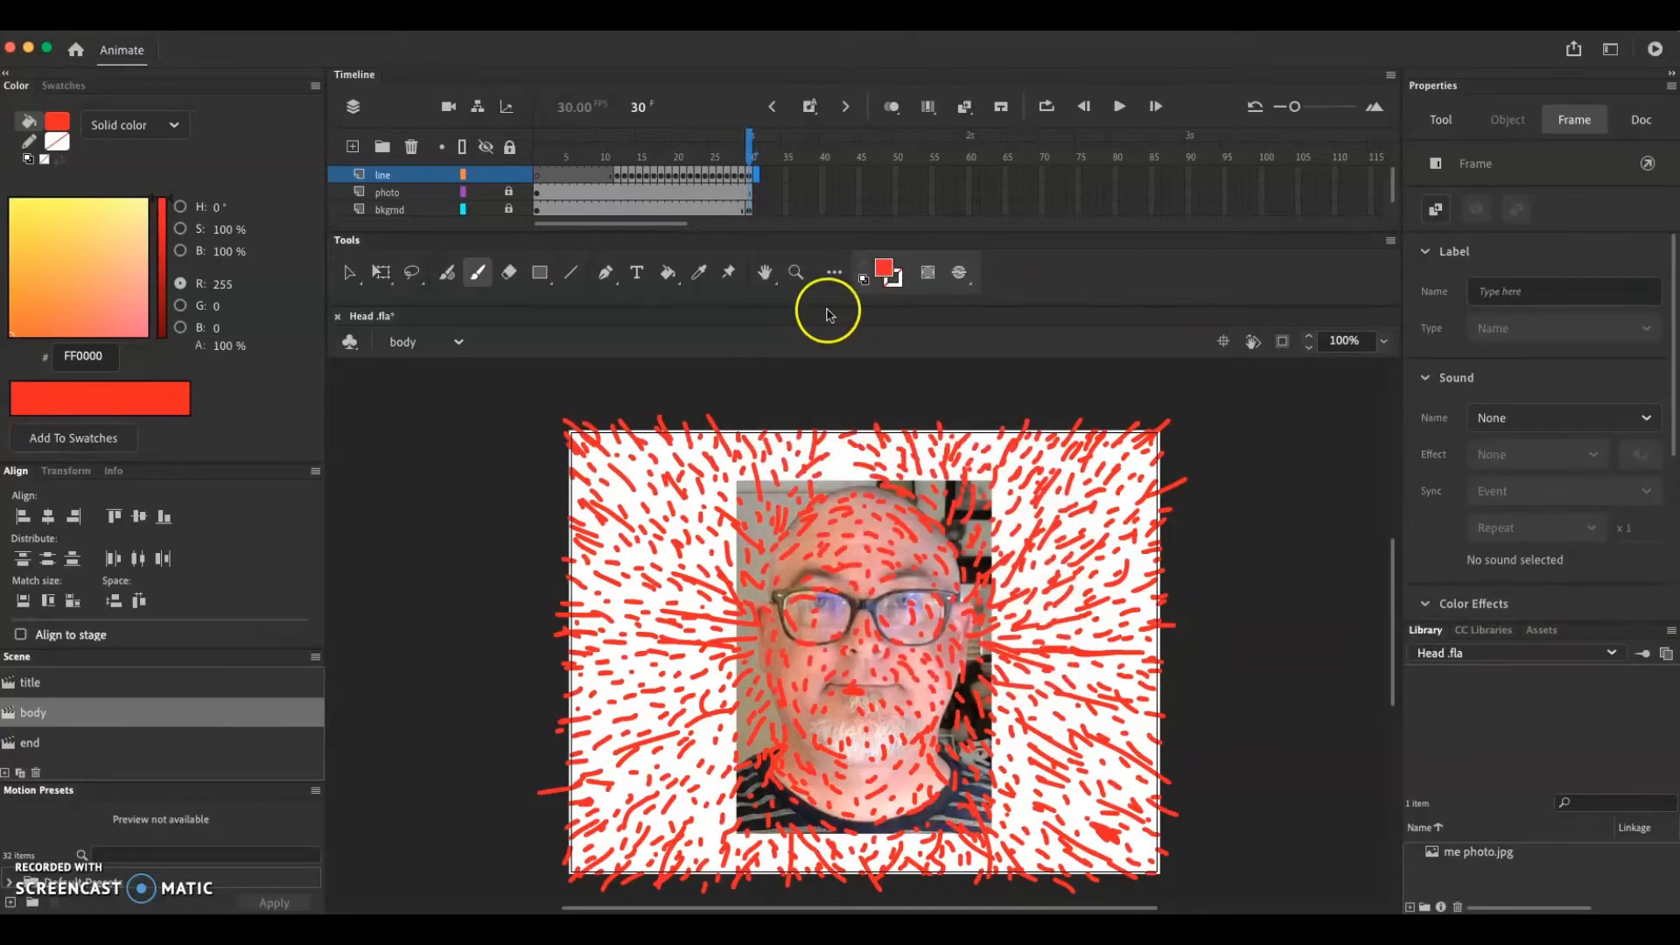
{"action": "left_click", "coordinate": [756, 176]}
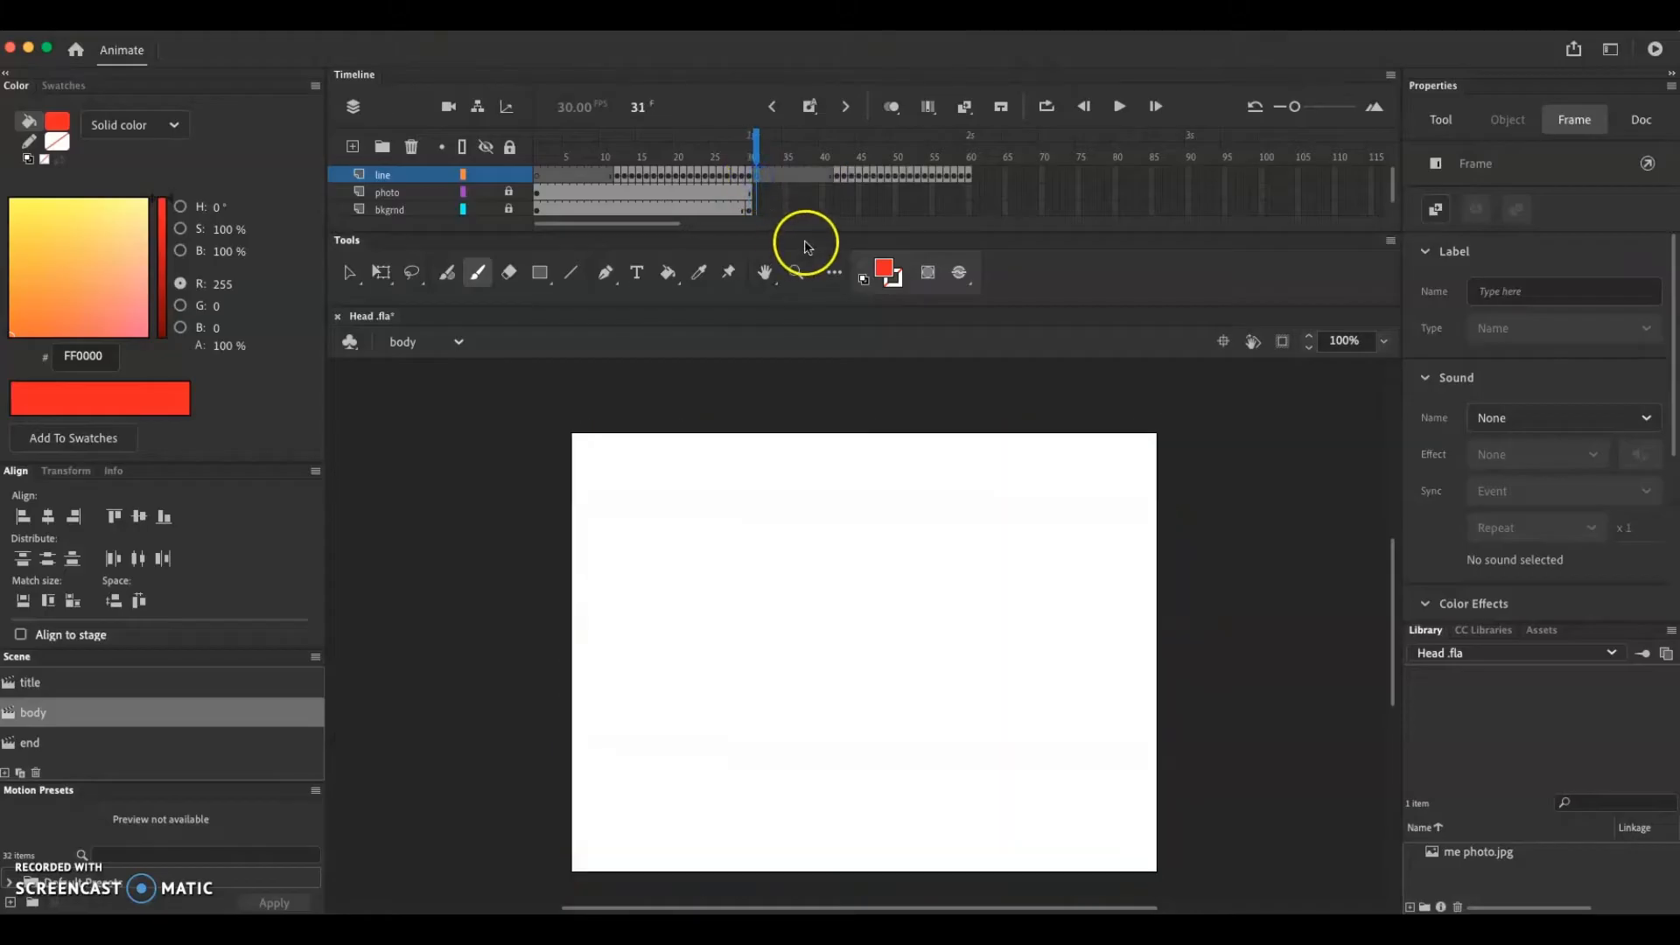
{"action": "mouse_move", "coordinate": [756, 140]}
{"action": "left_mouse_down"}
{"action": "mouse_move", "coordinate": [544, 143]}
{"action": "mouse_move", "coordinate": [968, 144]}
{"action": "mouse_move", "coordinate": [807, 144]}
{"action": "left_mouse_up"}
{"action": "left_click", "coordinate": [763, 181]}
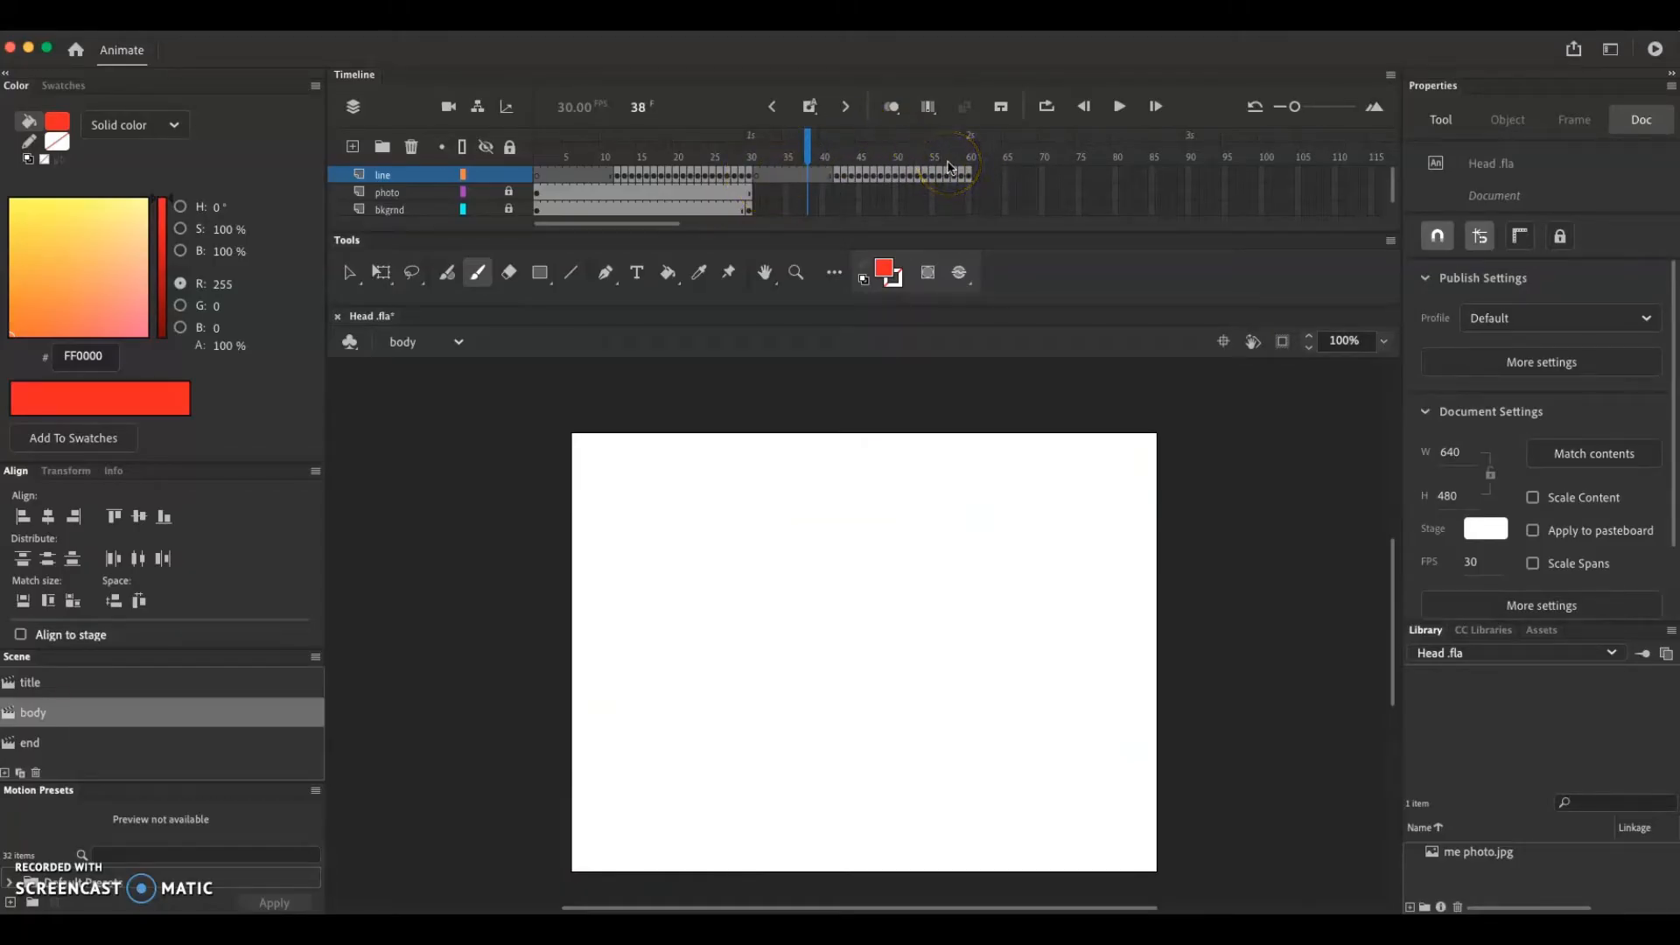
{"action": "left_click", "coordinate": [785, 192]}
- Reverse frames 31 through 60 of the line layer, then return the playhead to frame 1
{"action": "left_click", "coordinate": [756, 176]}
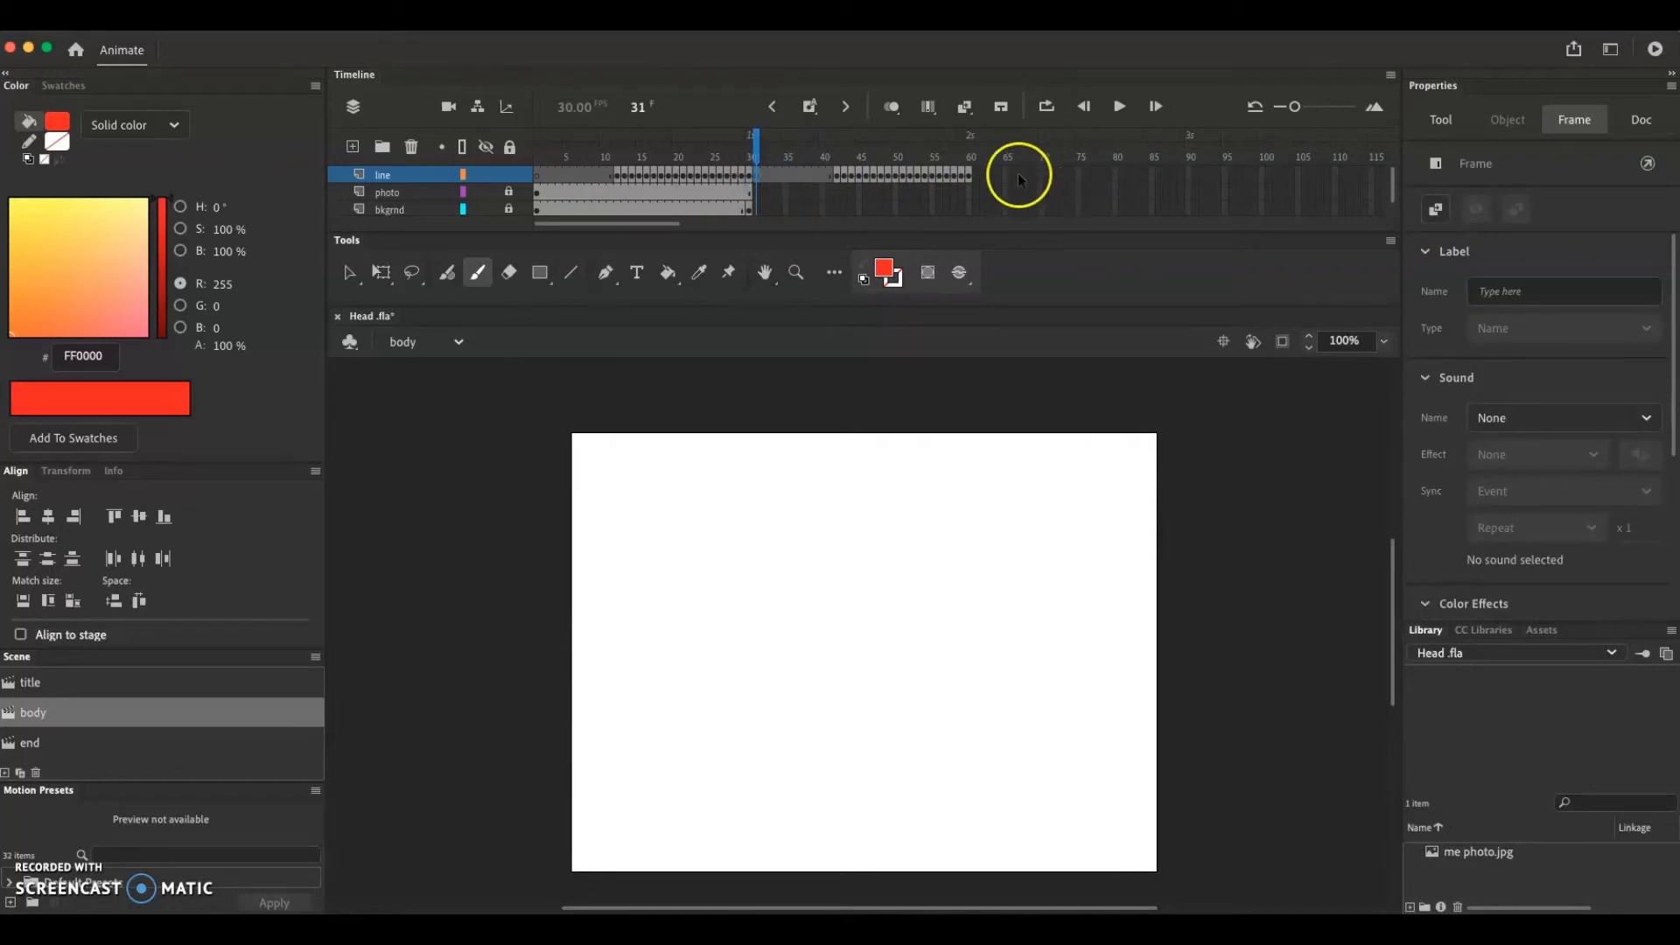
{"action": "left_click", "coordinate": [970, 176], "text": "shift"}
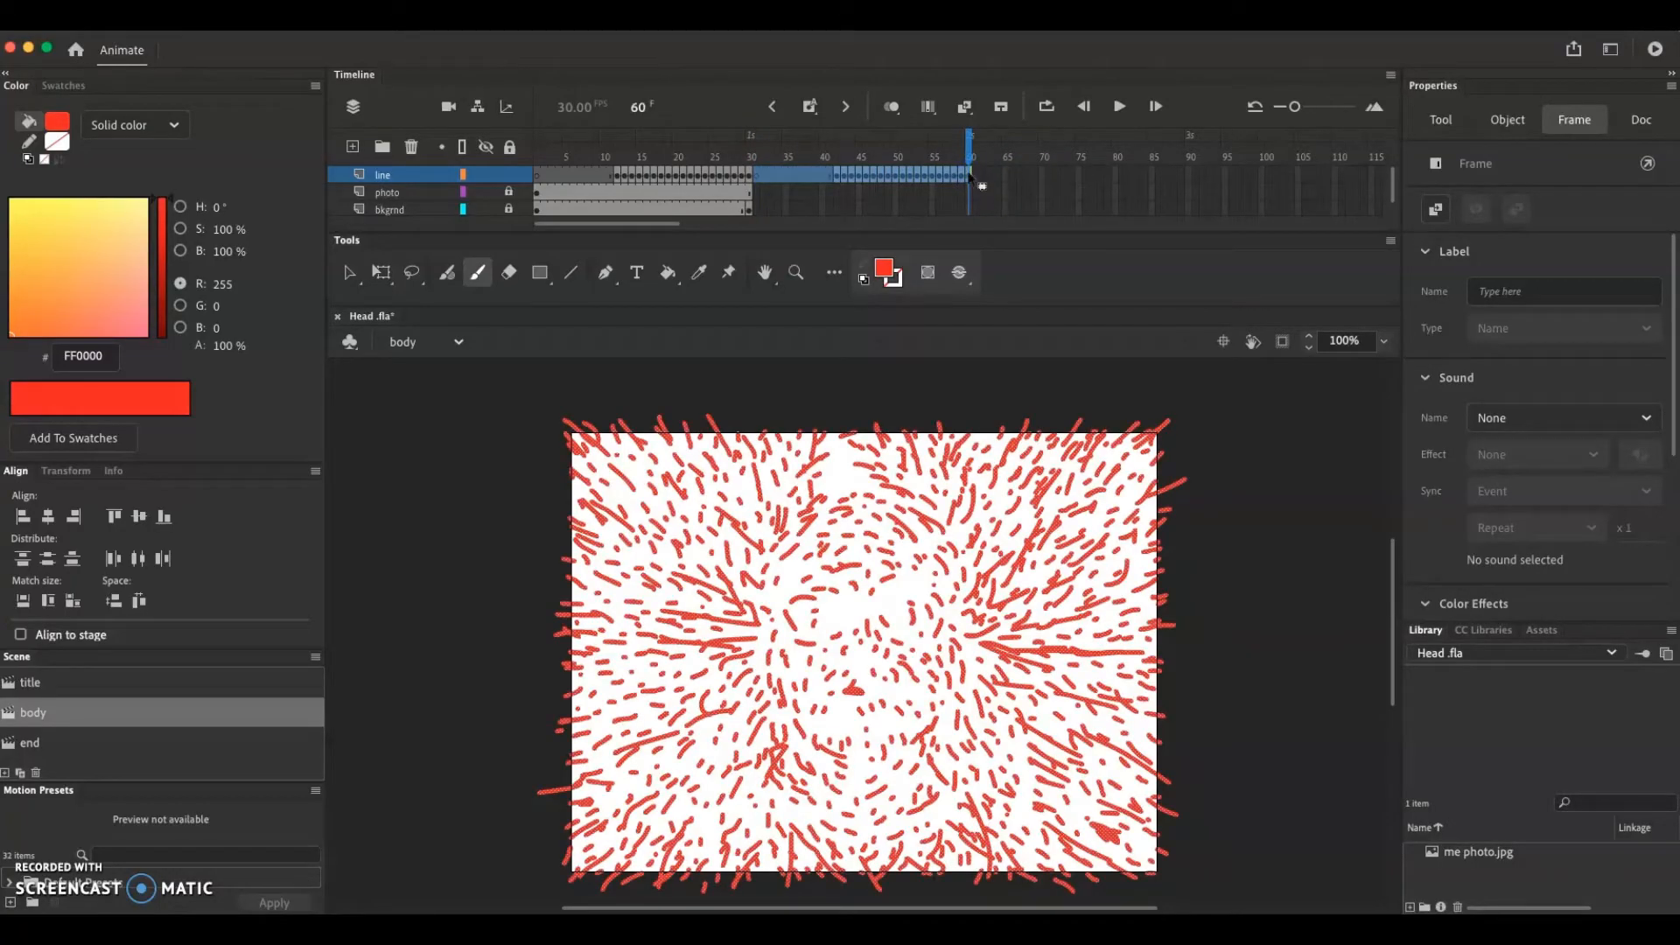
{"action": "right_click", "coordinate": [814, 176]}
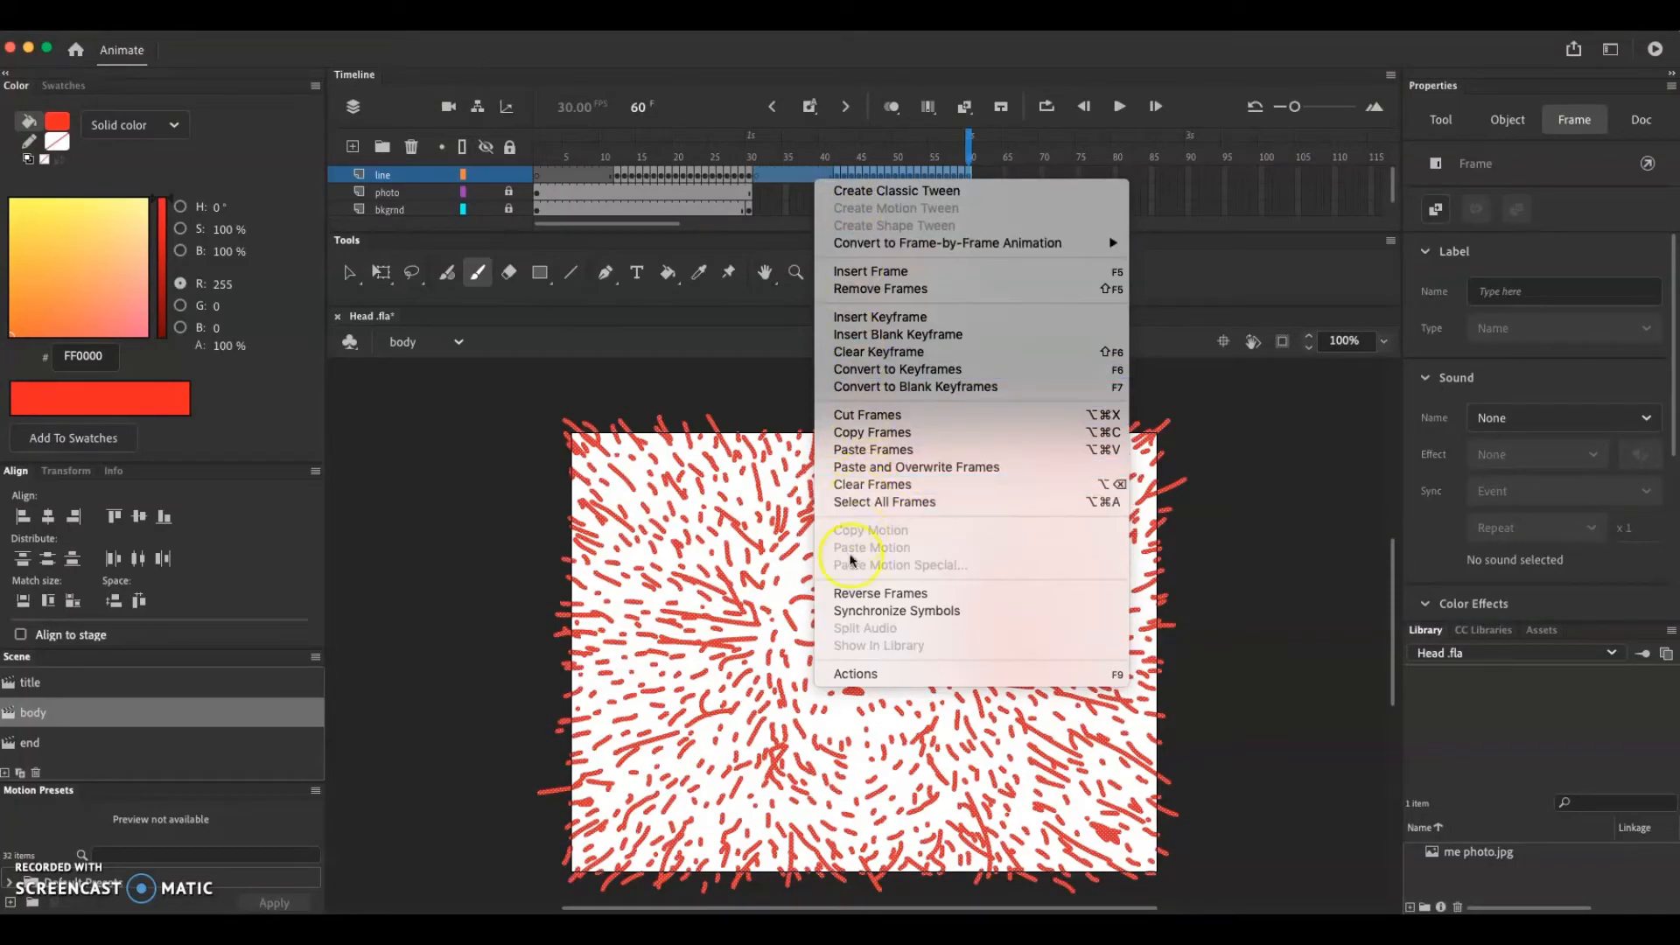
{"action": "left_click", "coordinate": [904, 594]}
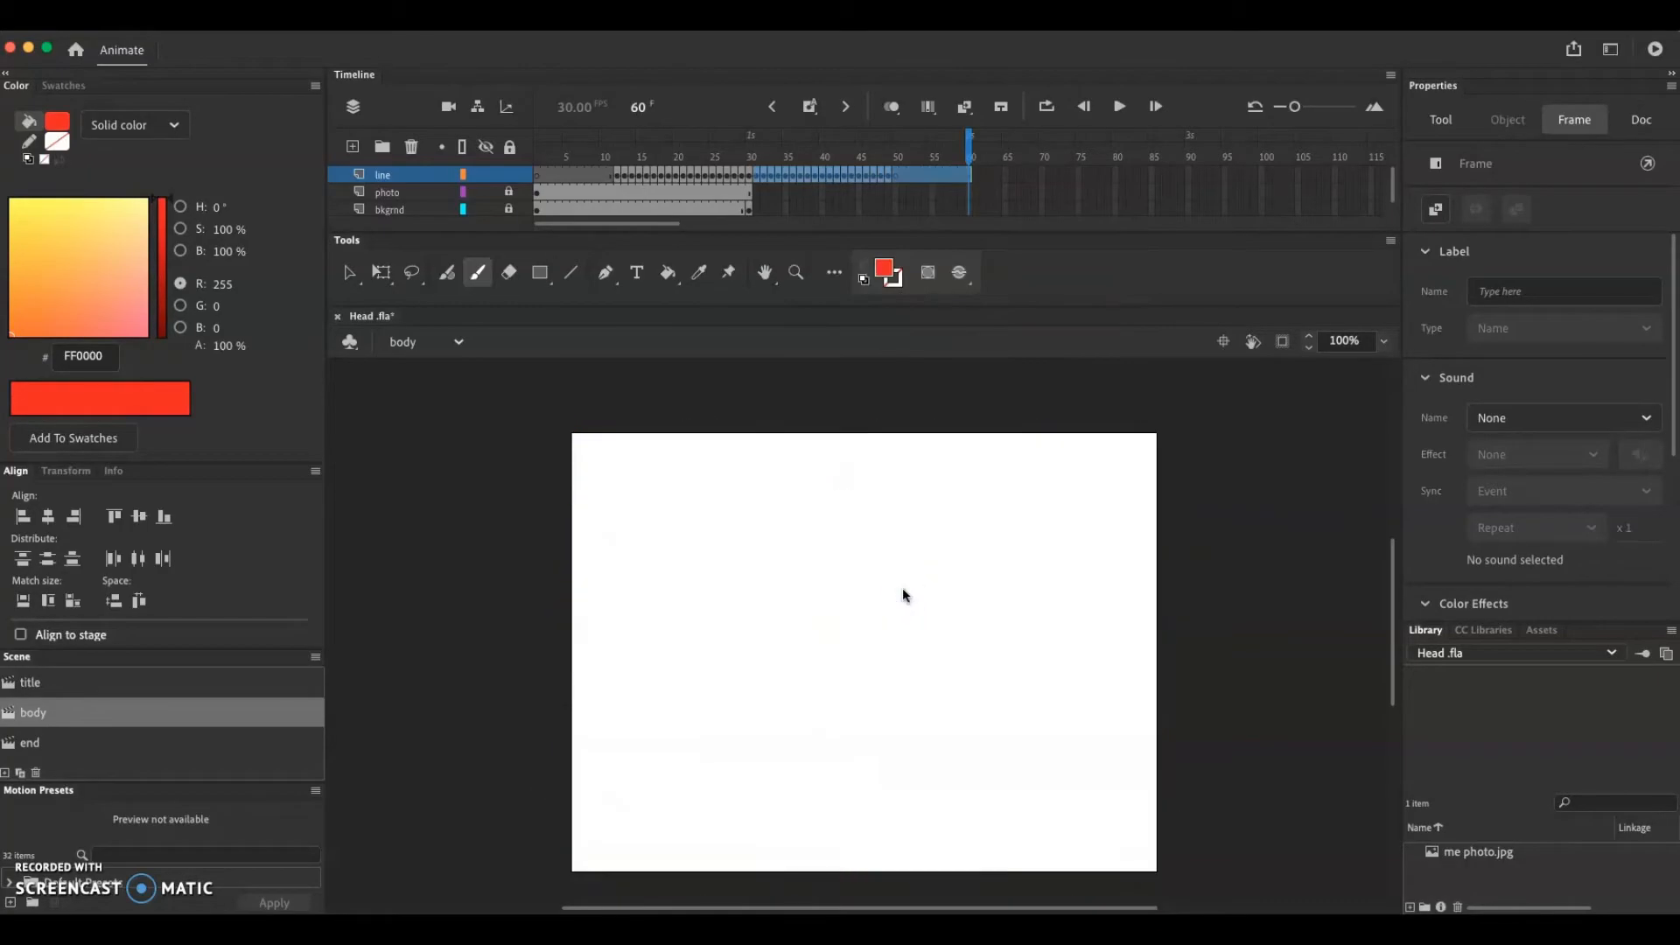
{"action": "left_click", "coordinate": [928, 106]}
{"action": "left_click_drag", "start_coordinate": [968, 138], "coordinate": [532, 166]}
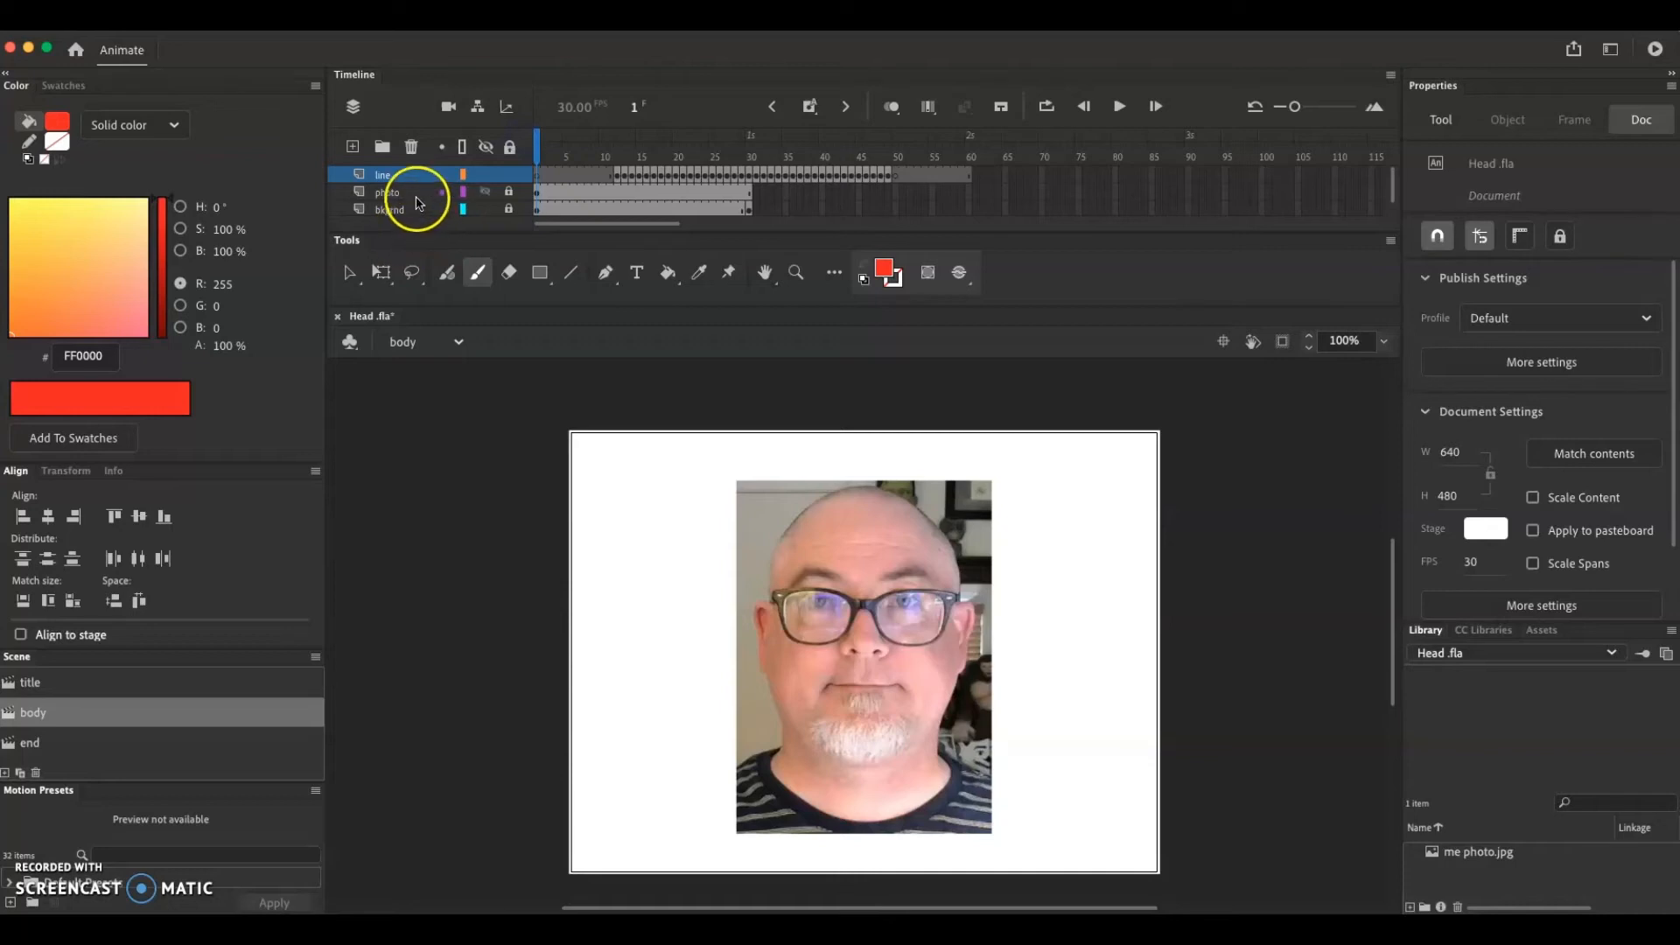
- Lock only the line layer and extend the photo and bkgrnd layers to frame 60
{"action": "left_click", "coordinate": [509, 175]}
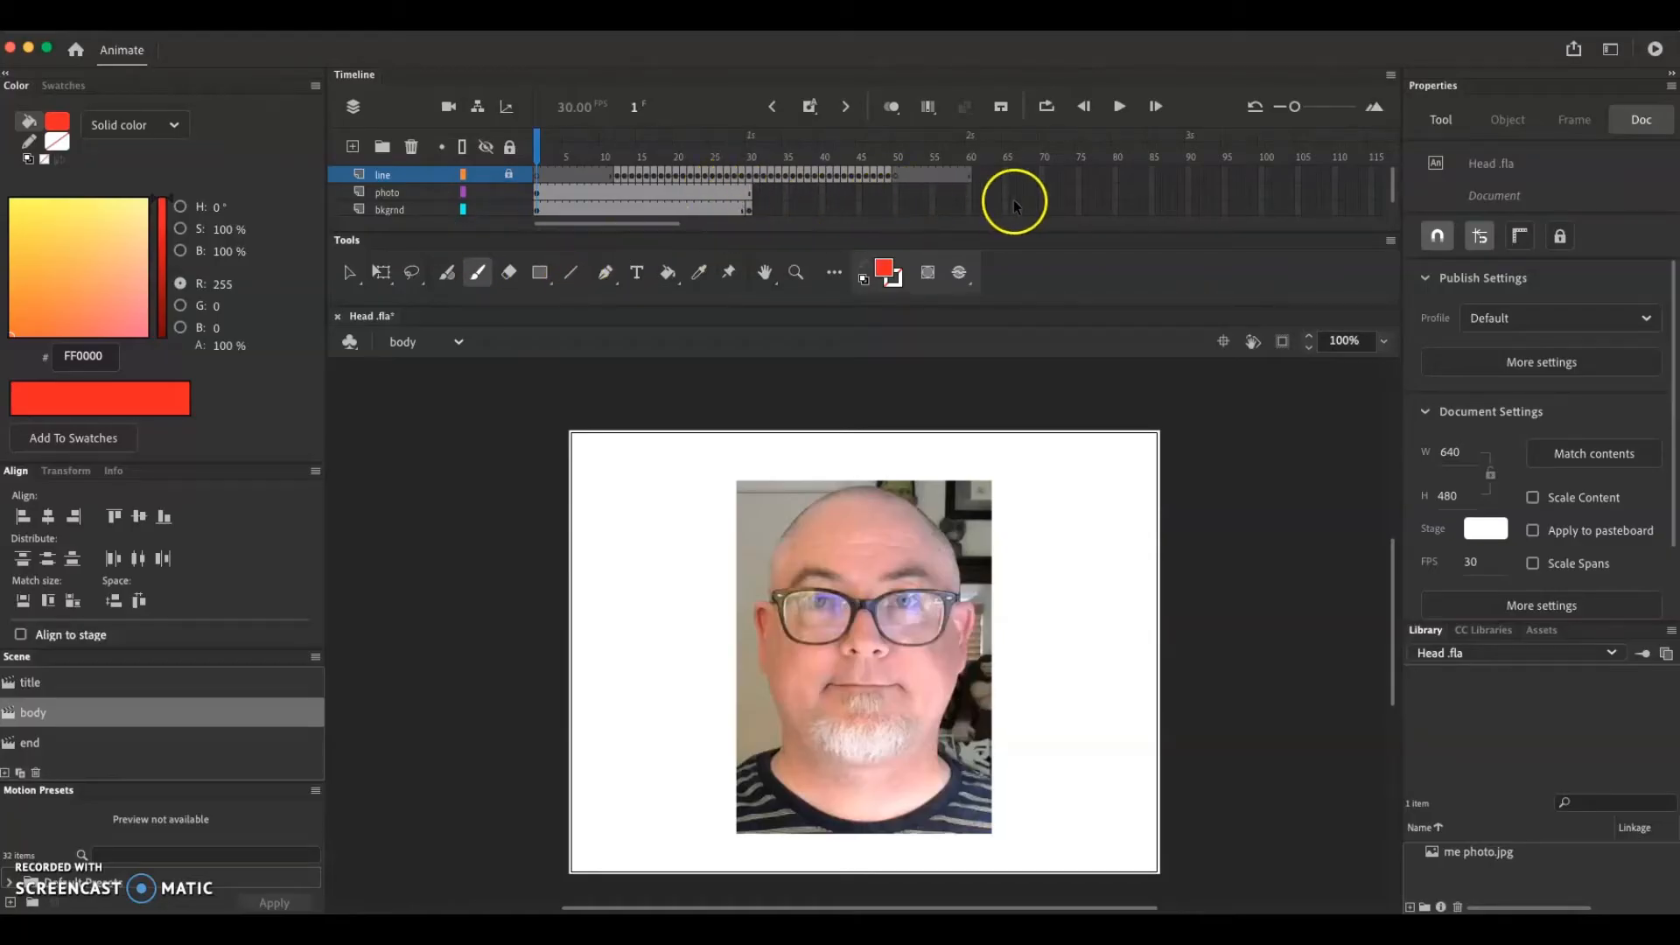
{"action": "left_click", "coordinate": [972, 193]}
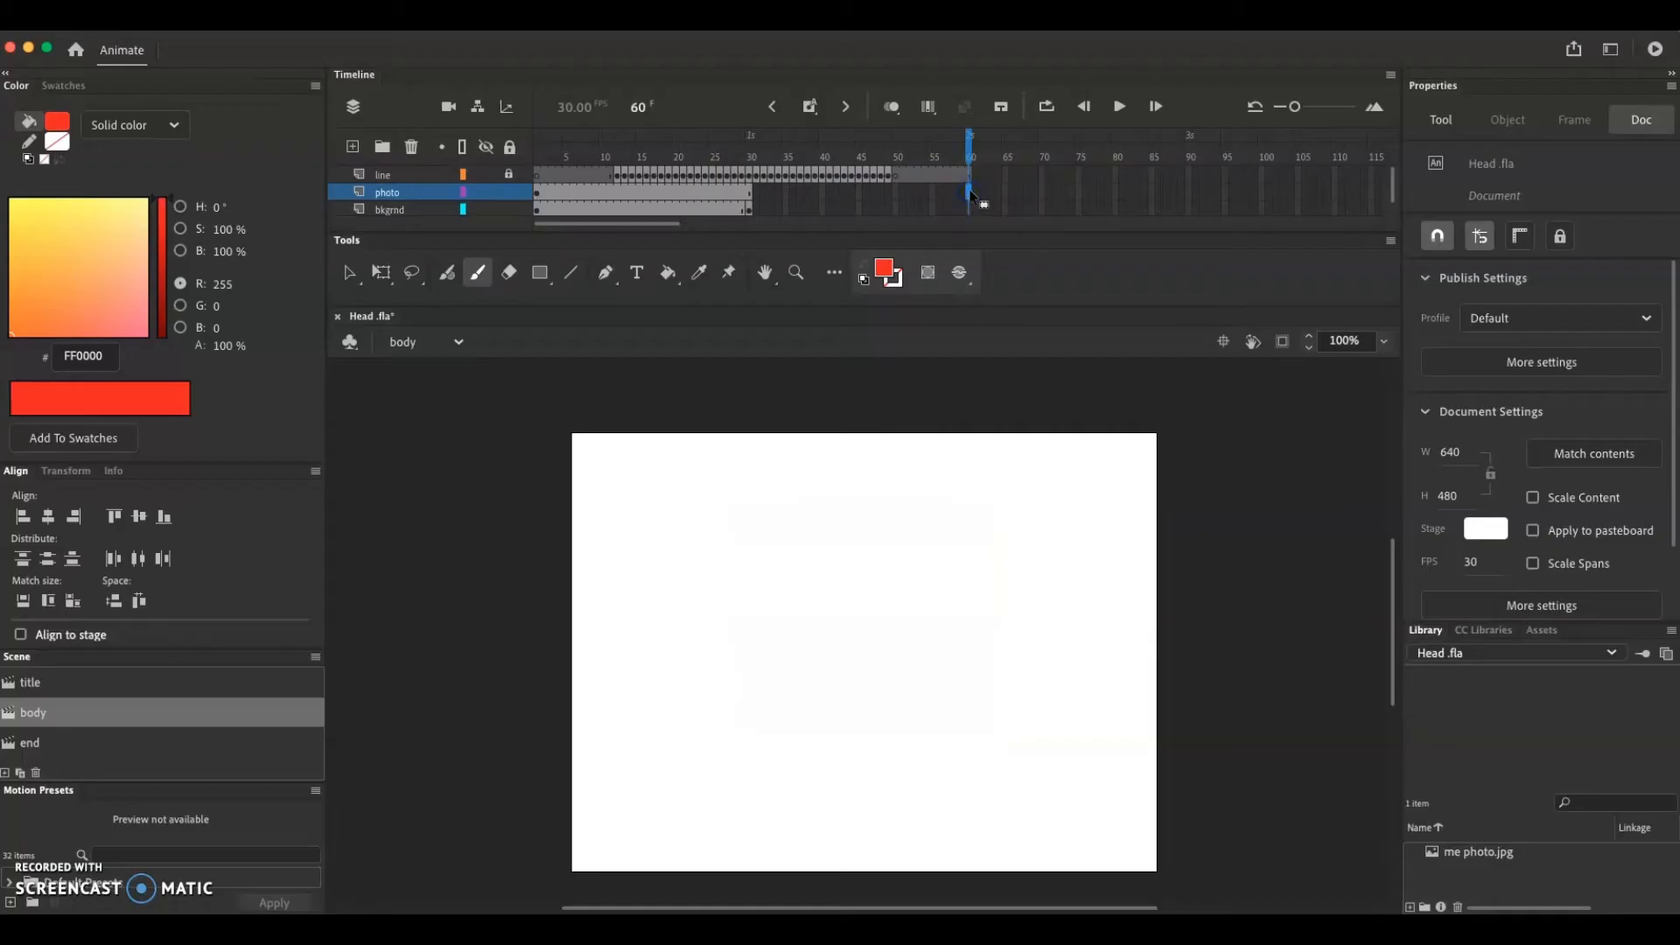
{"action": "key", "text": "F5"}
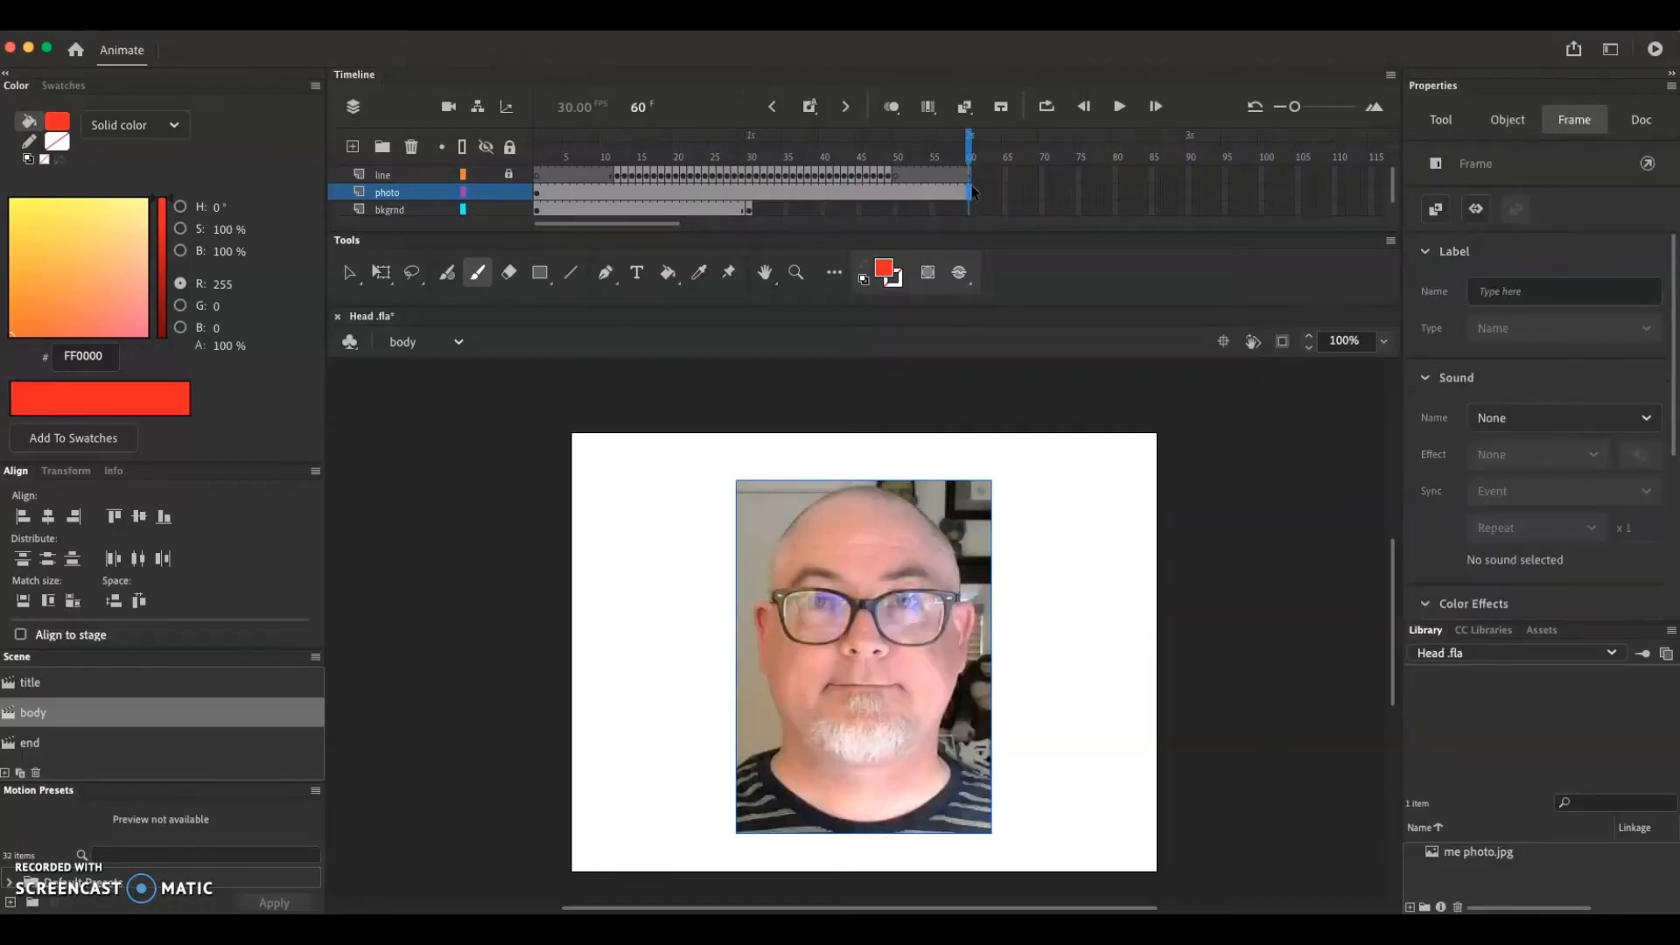
{"action": "left_click", "coordinate": [981, 225]}
{"action": "left_click", "coordinate": [969, 208]}
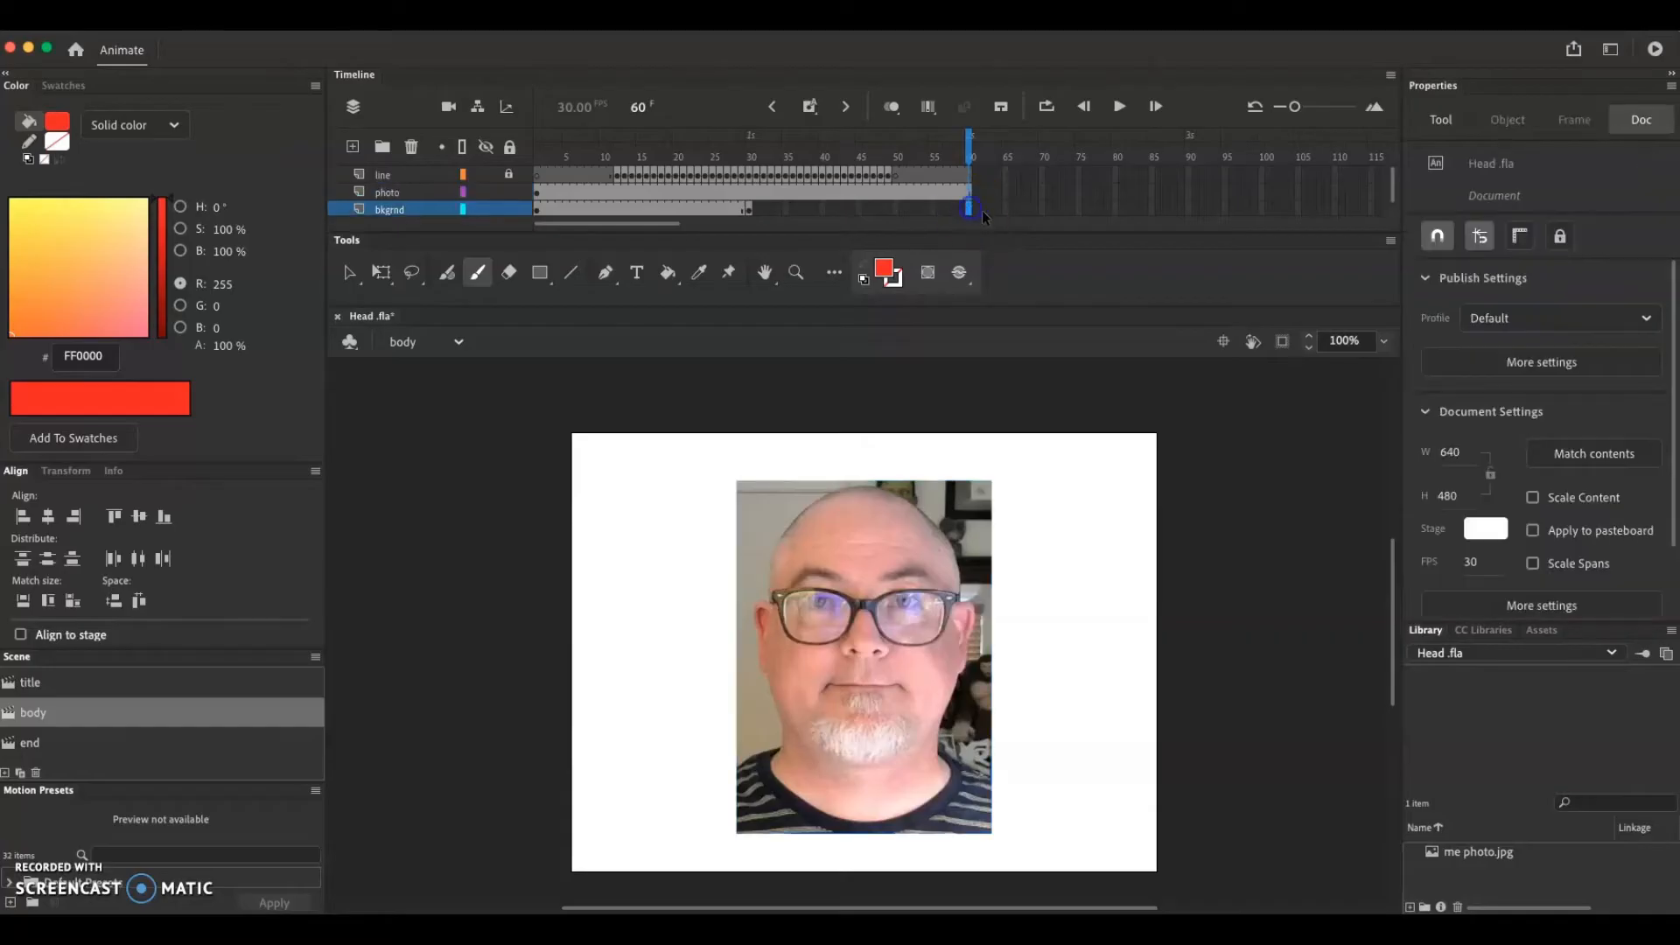
- Check the reversed lines around frame 40, test the whole movie and close the preview
{"action": "left_click_drag", "start_coordinate": [969, 151], "coordinate": [824, 151]}
{"action": "left_click", "coordinate": [1656, 50]}
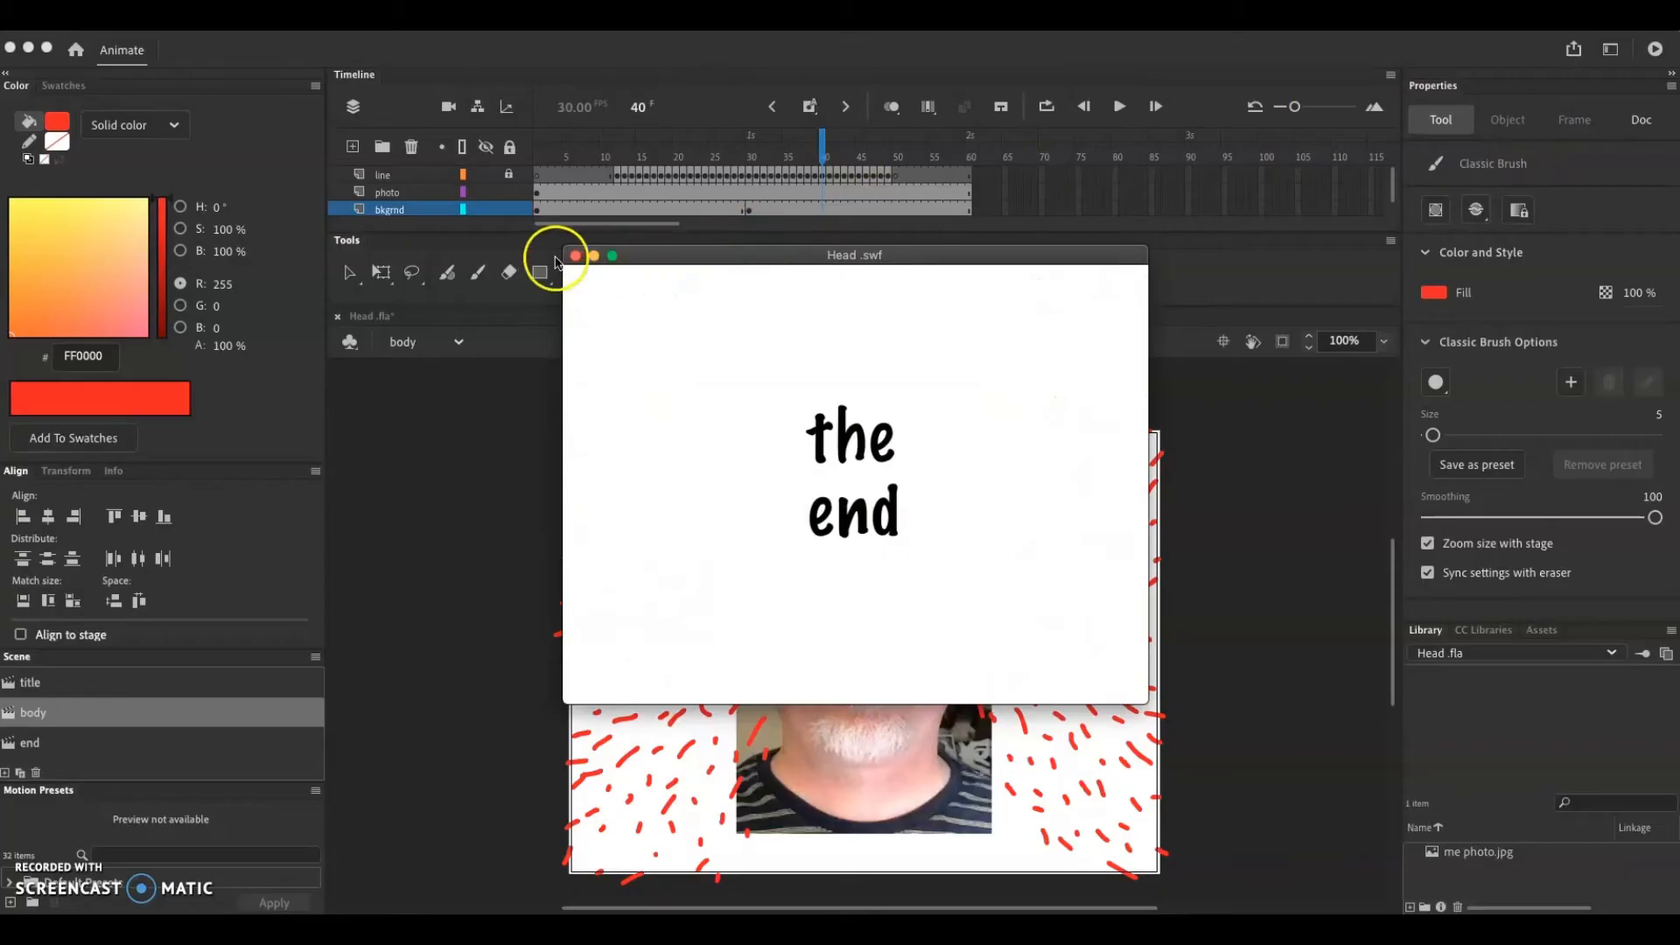
{"action": "left_click", "coordinate": [575, 255]}
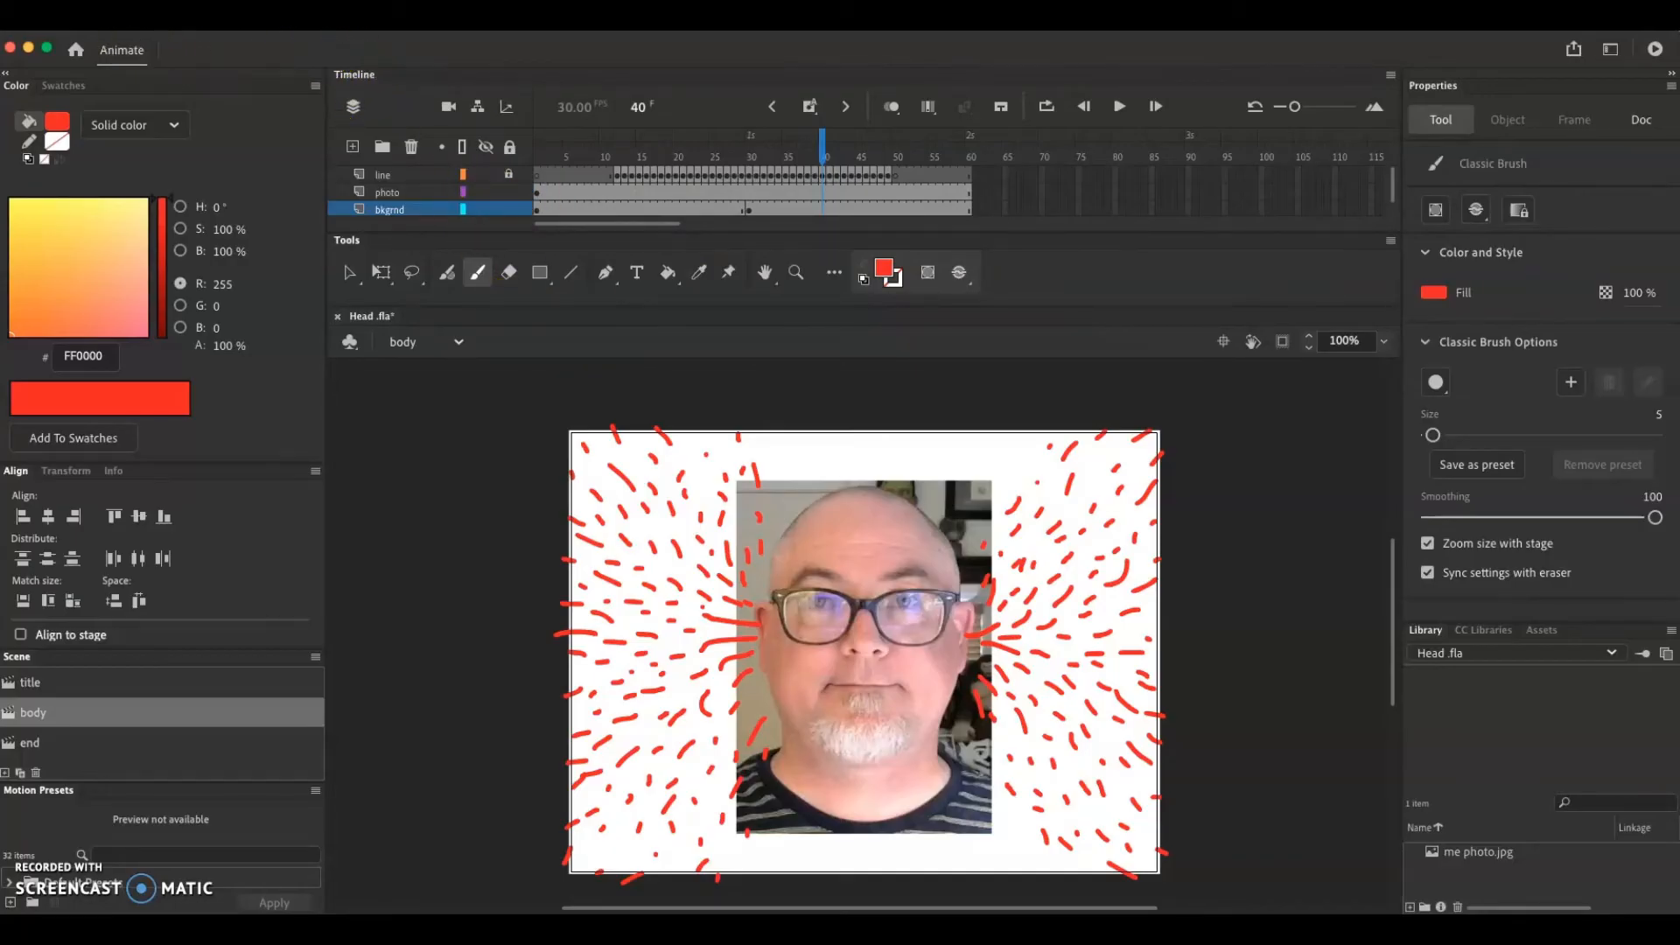
- Export the entire movie as H.264 video named Head on the desktop, starting the Media Encoder render queue immediately
{"action": "left_click", "coordinate": [122, 16]}
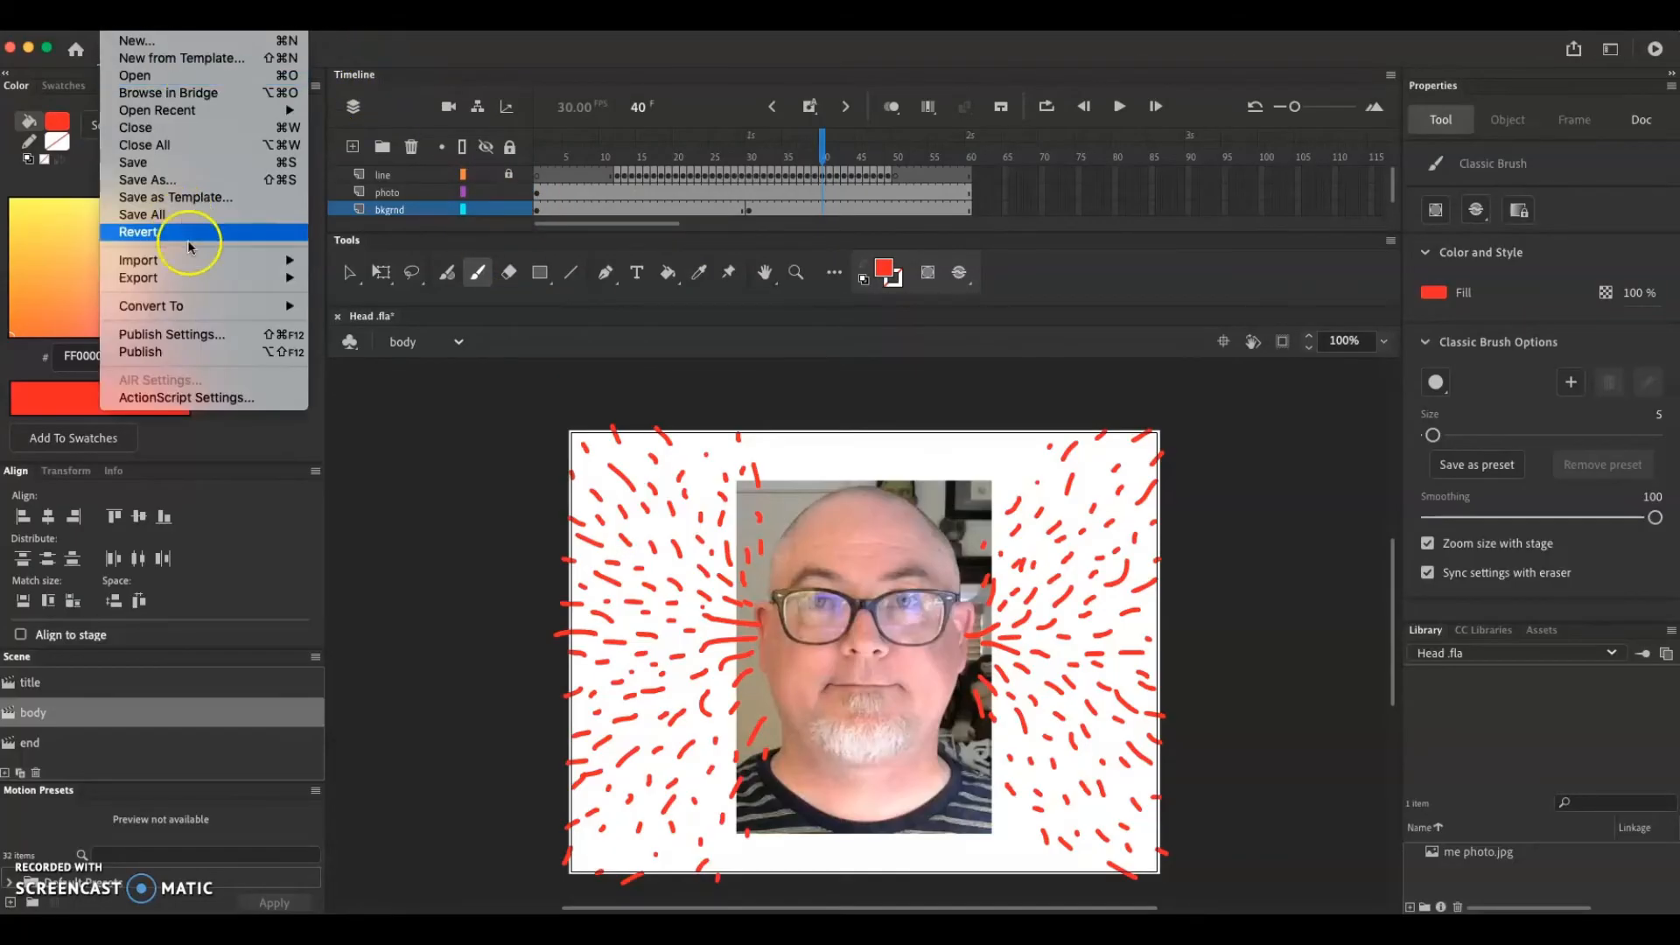
{"action": "mouse_move", "coordinate": [200, 282]}
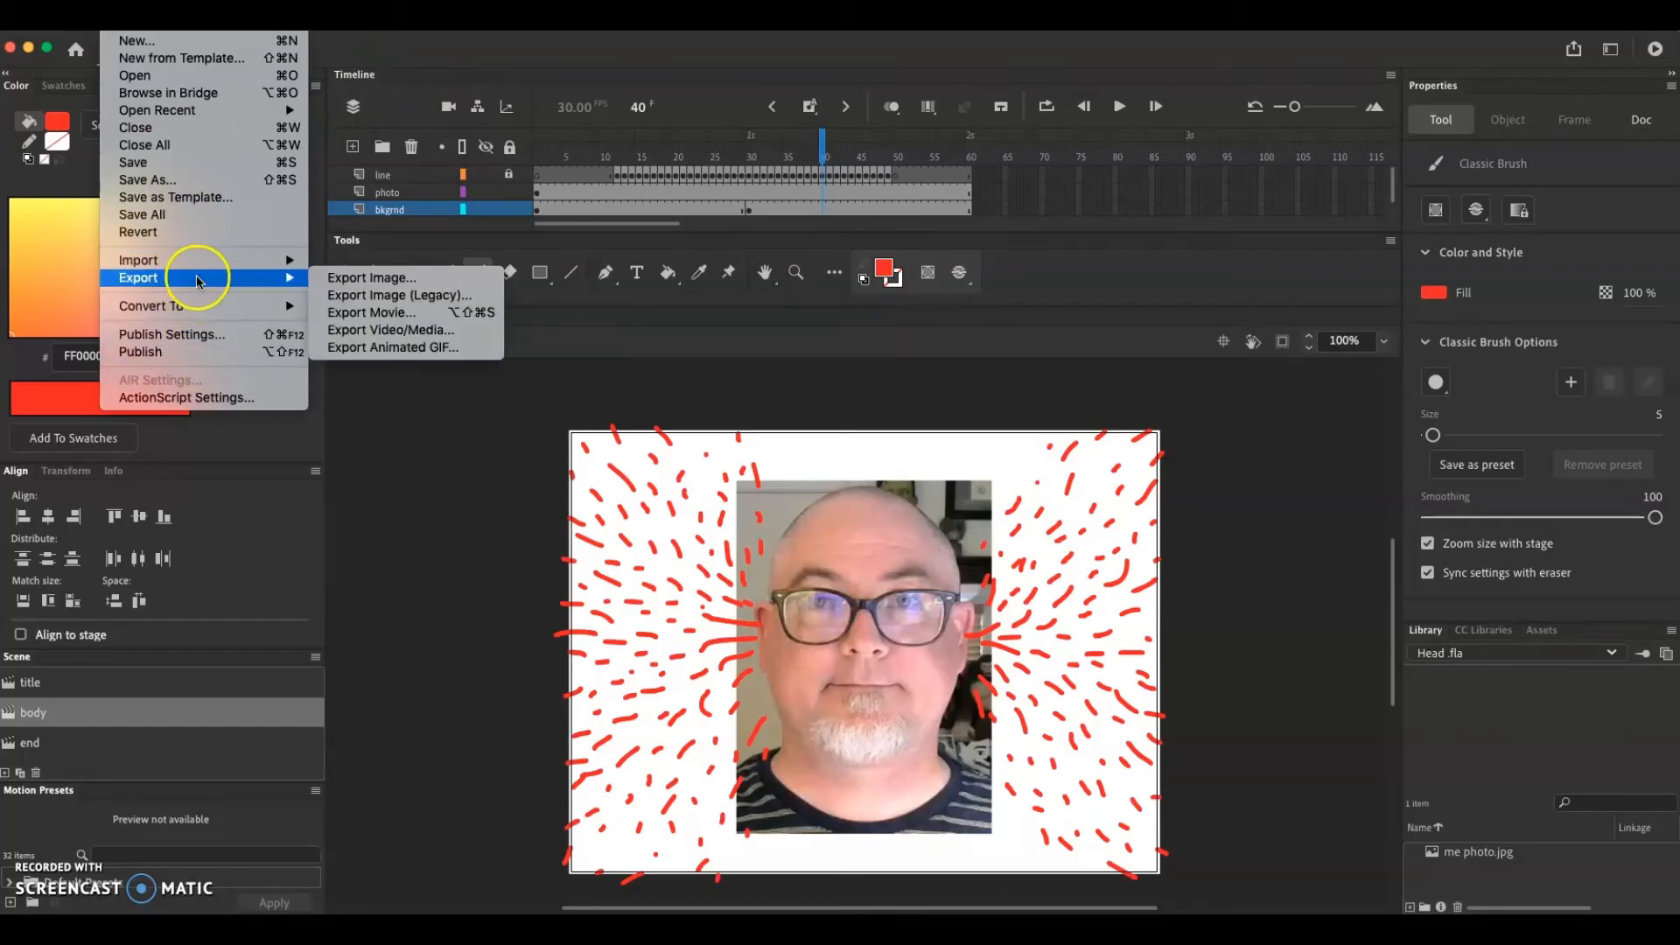
{"action": "left_click", "coordinate": [419, 333]}
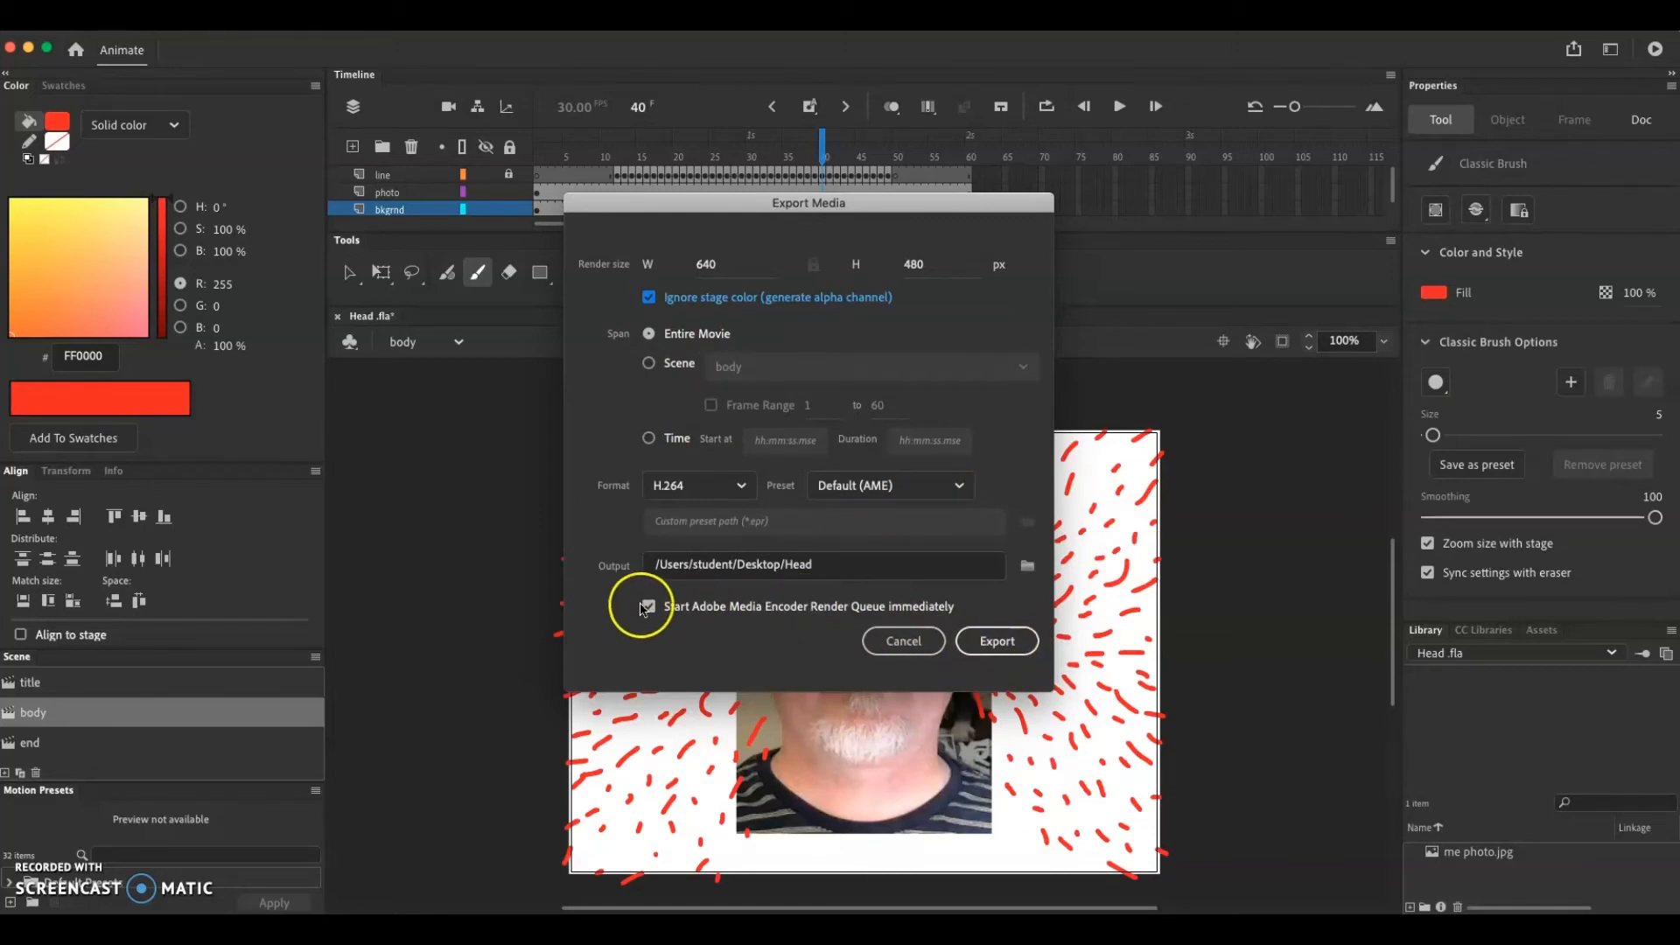
{"action": "left_click", "coordinate": [991, 641]}
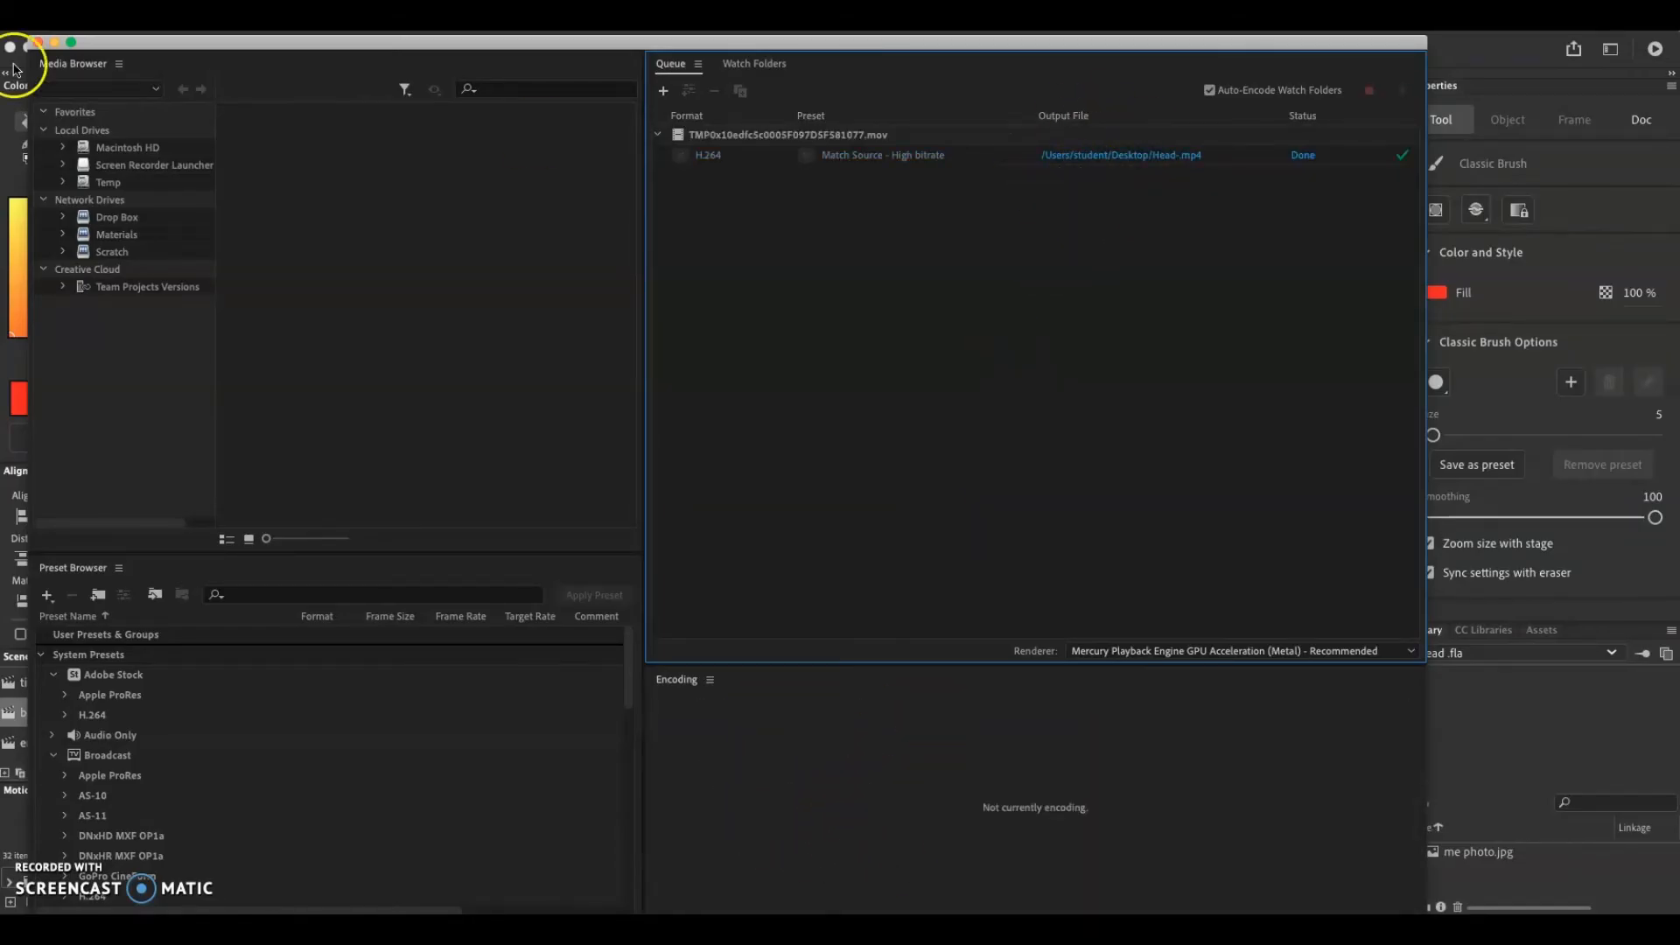
- Minimize the Media Encoder window and rename the exported Head-.mp4 on the desktop as Head-.mov, accepting the new extension
{"action": "left_click", "coordinate": [55, 42]}
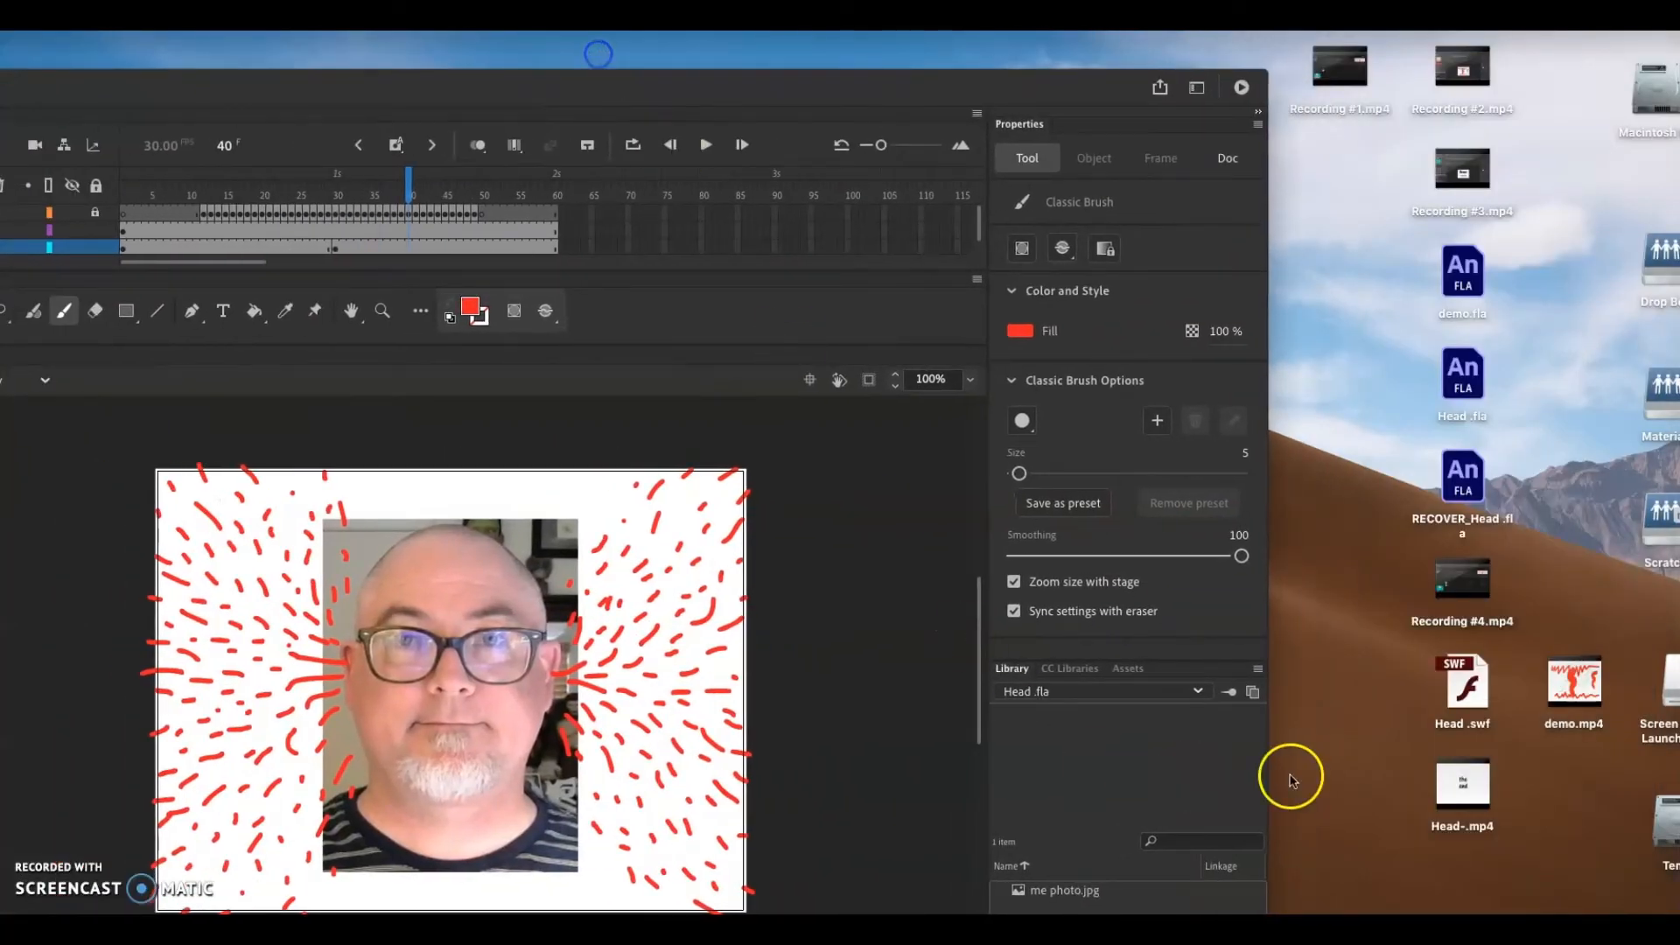
{"action": "mouse_move", "coordinate": [1453, 783]}
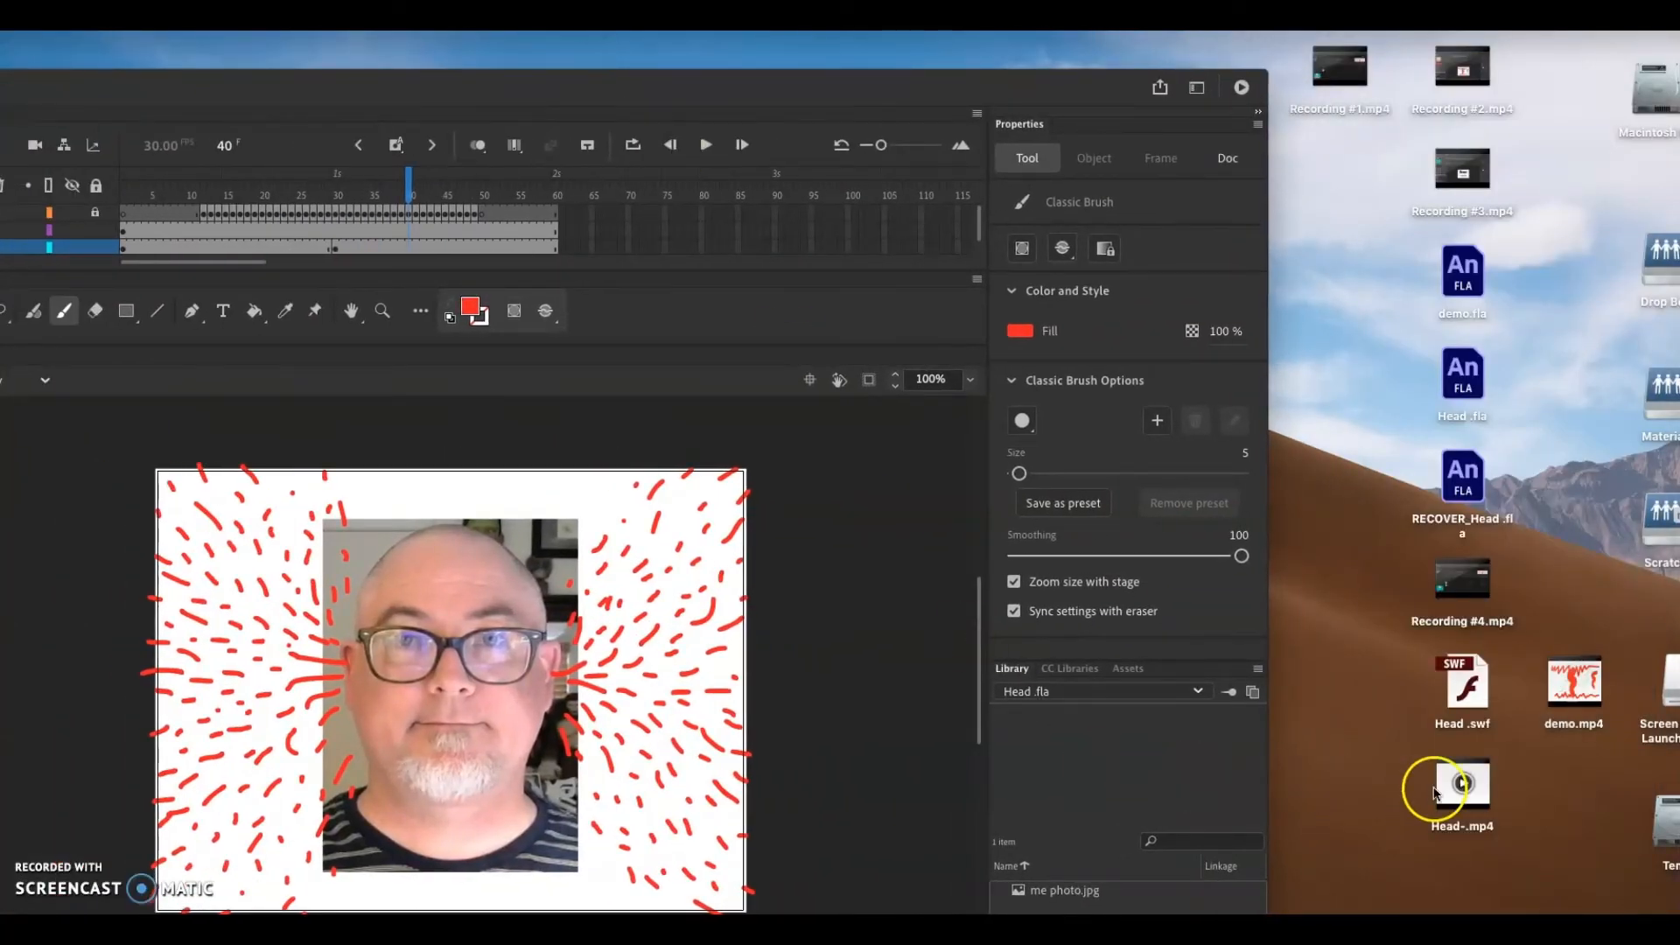
{"action": "right_click", "coordinate": [1477, 832]}
{"action": "mouse_move", "coordinate": [1490, 825]}
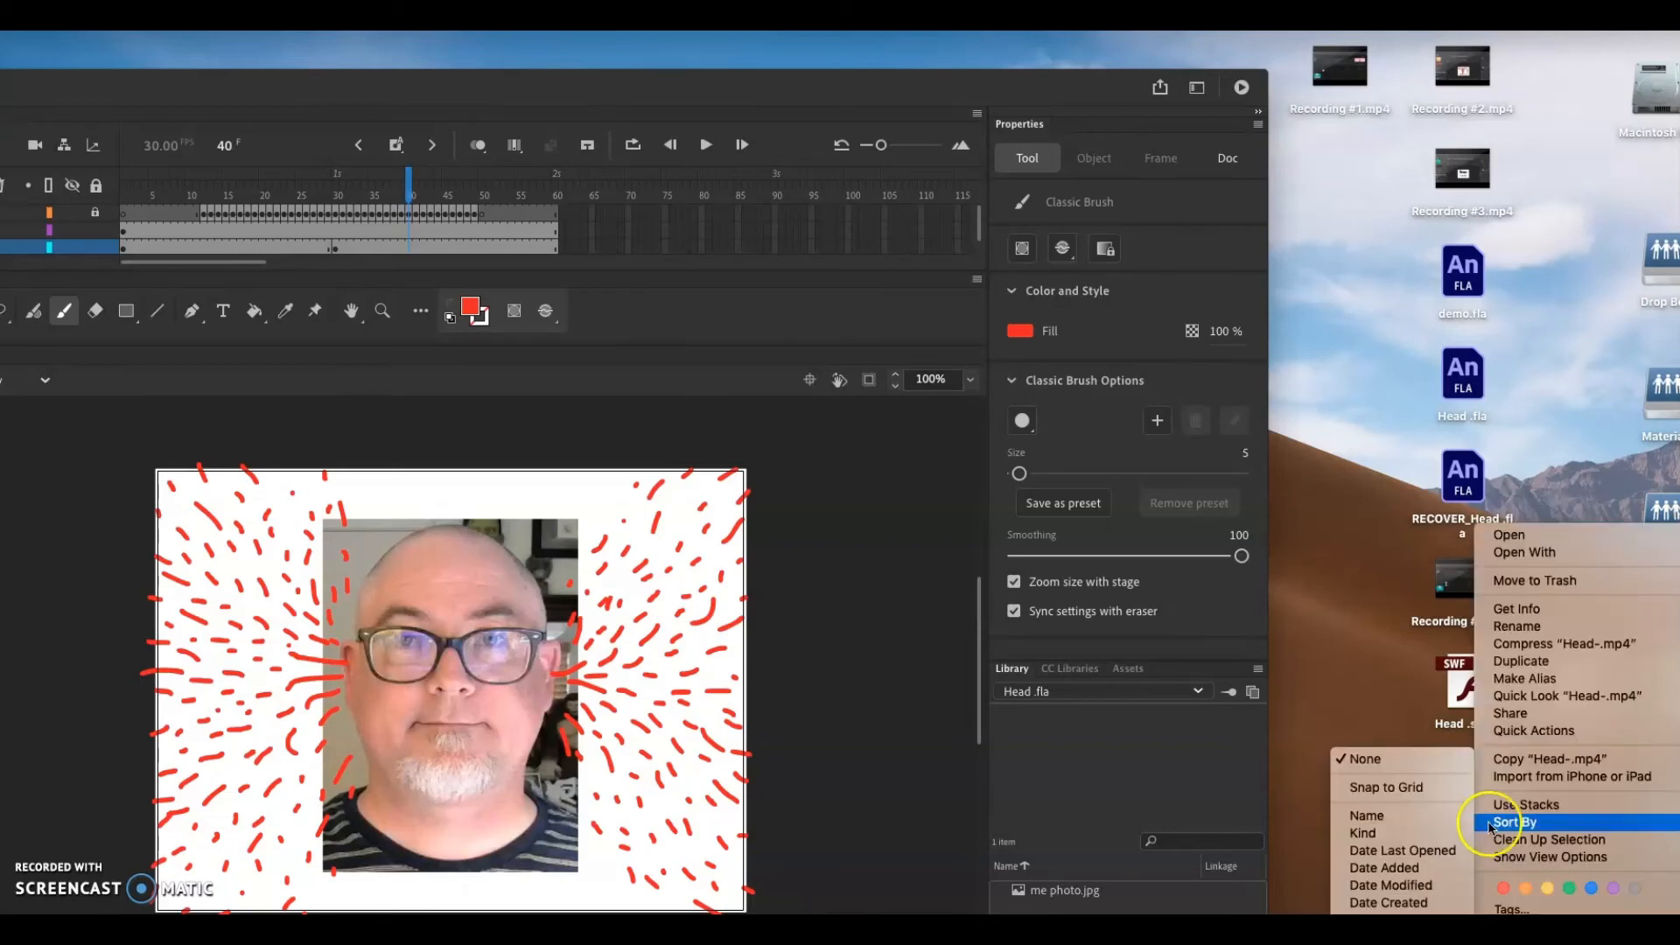
{"action": "left_click", "coordinate": [1518, 626]}
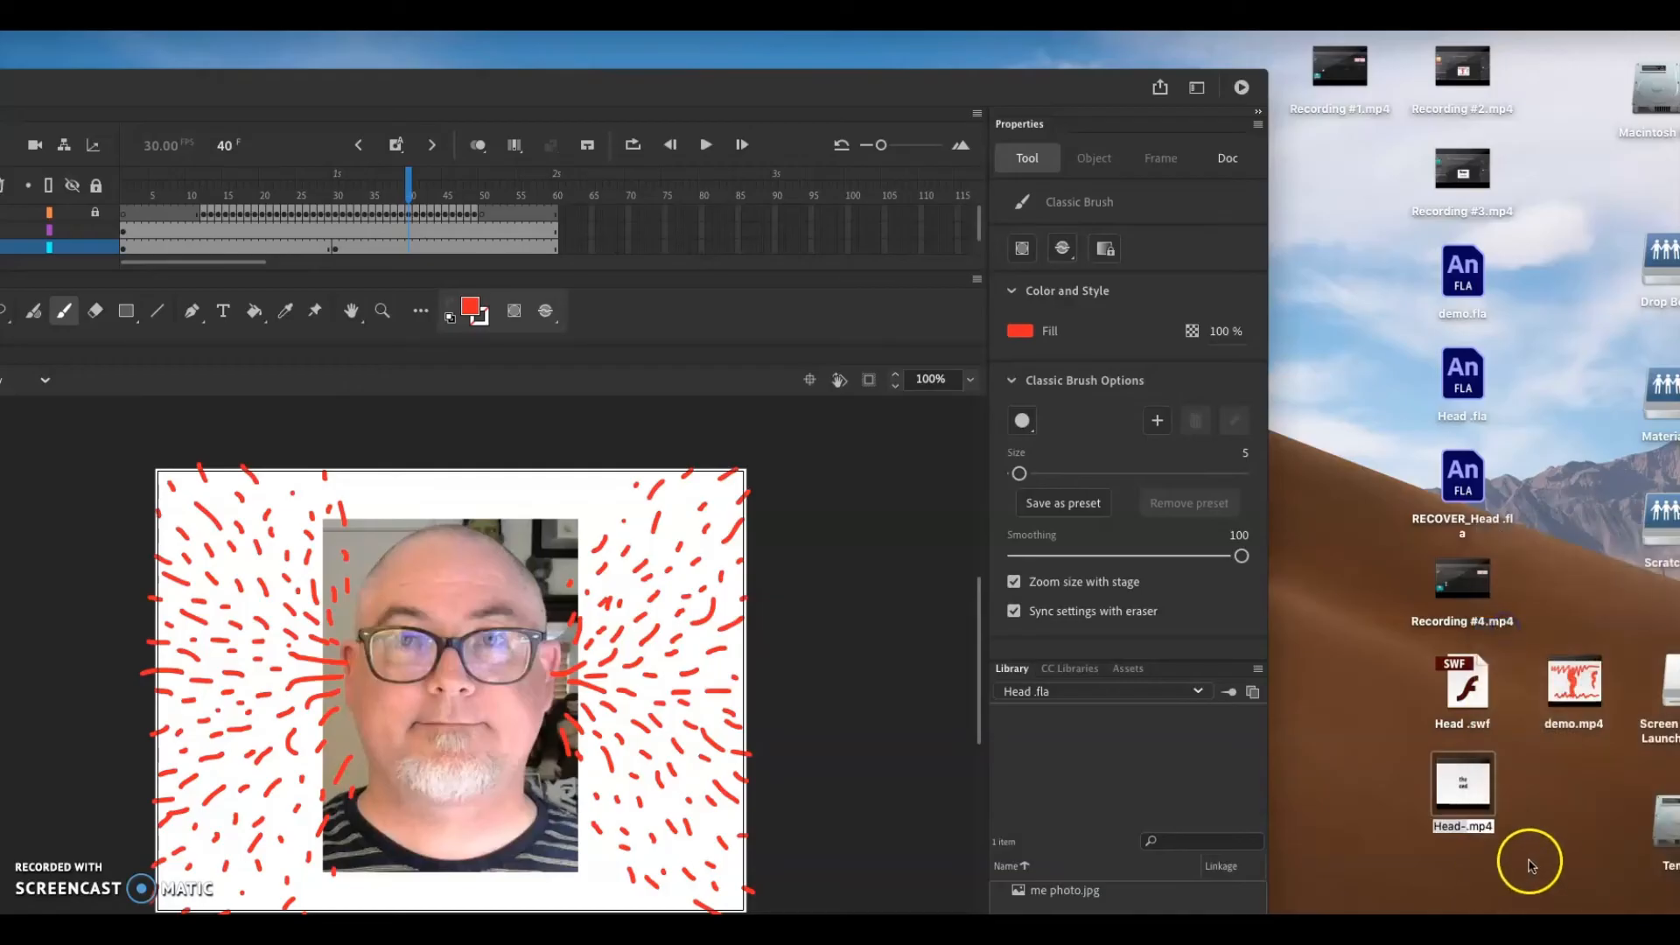
{"action": "left_click", "coordinate": [1492, 826]}
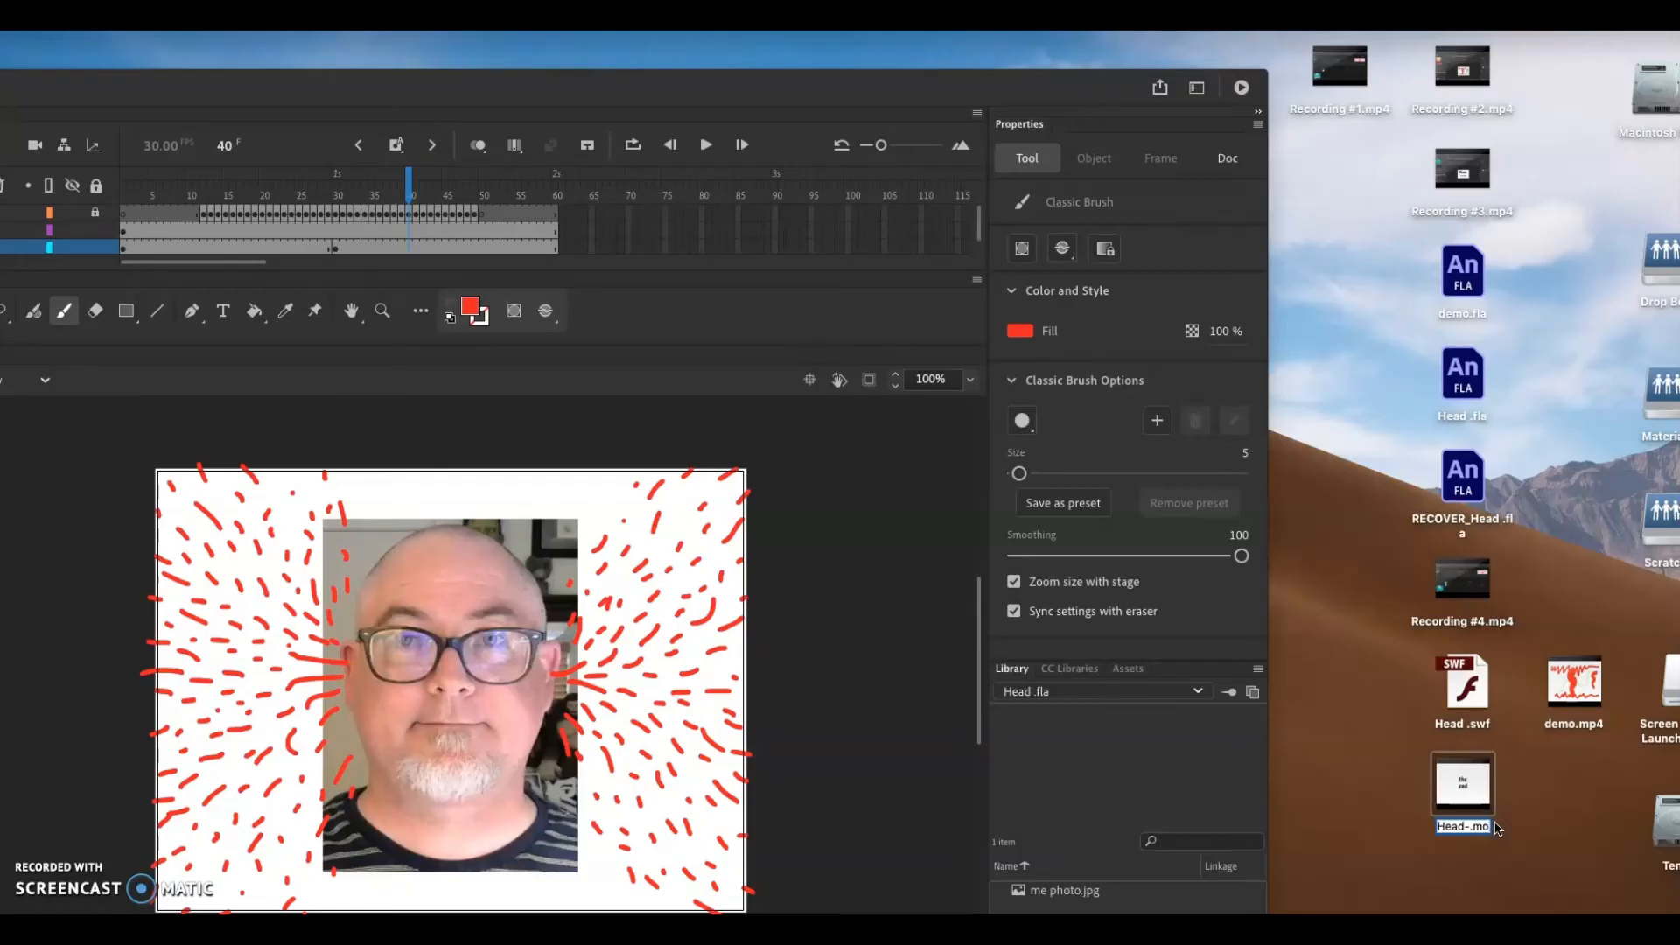
{"action": "key", "text": "Return"}
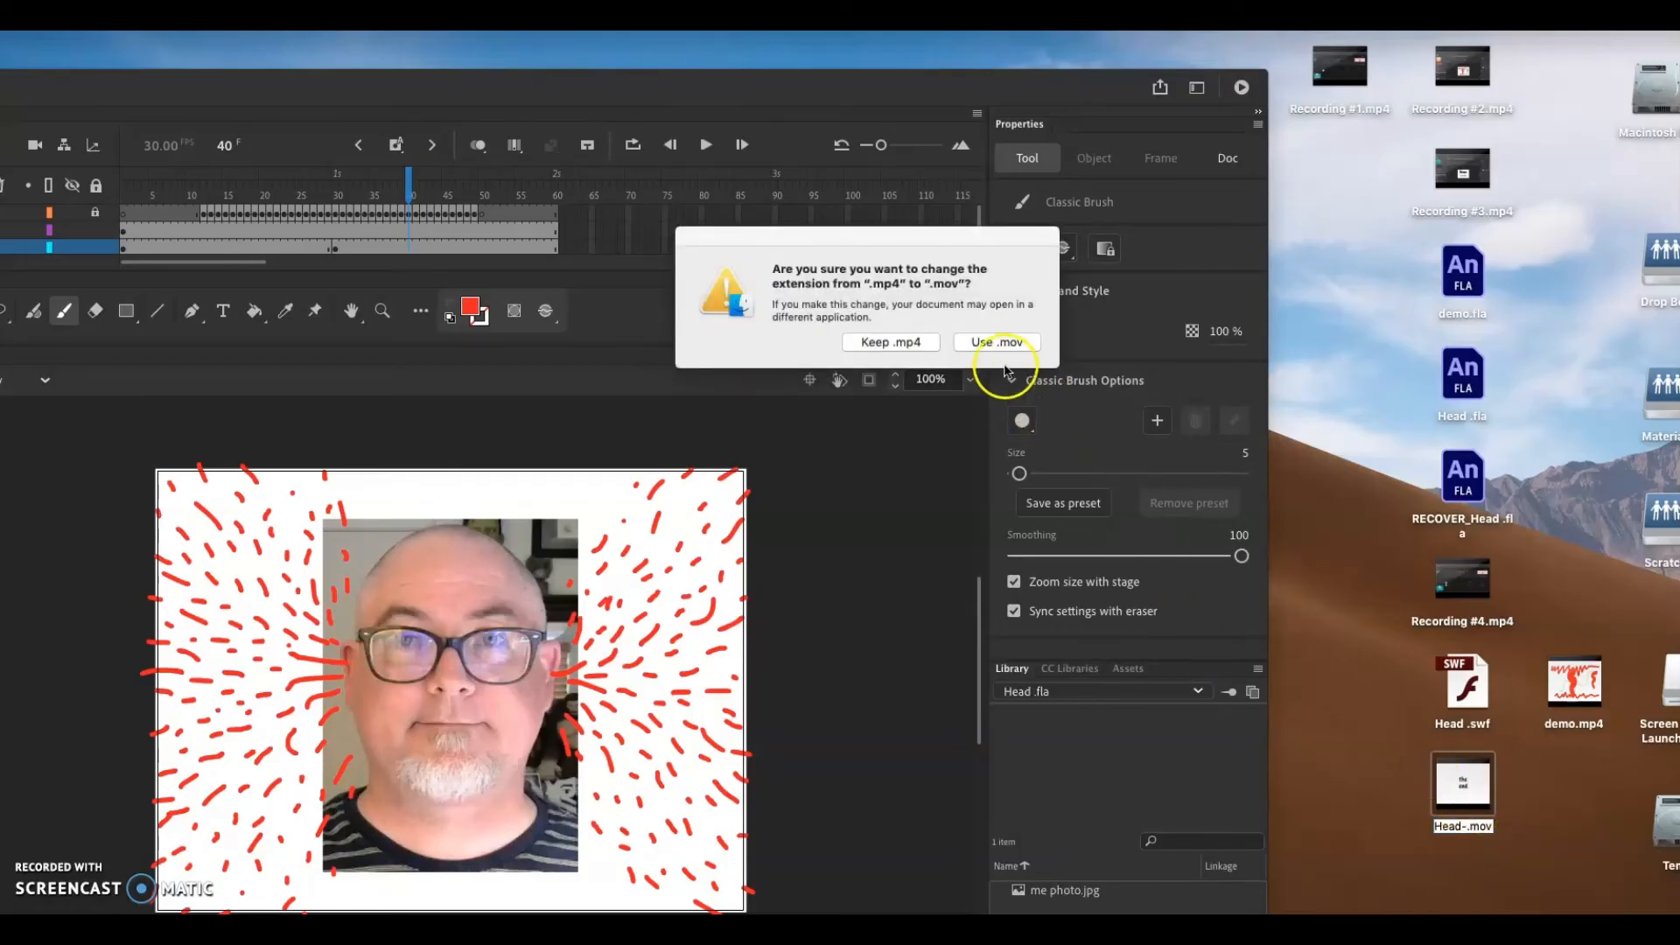
{"action": "left_click", "coordinate": [1002, 348]}
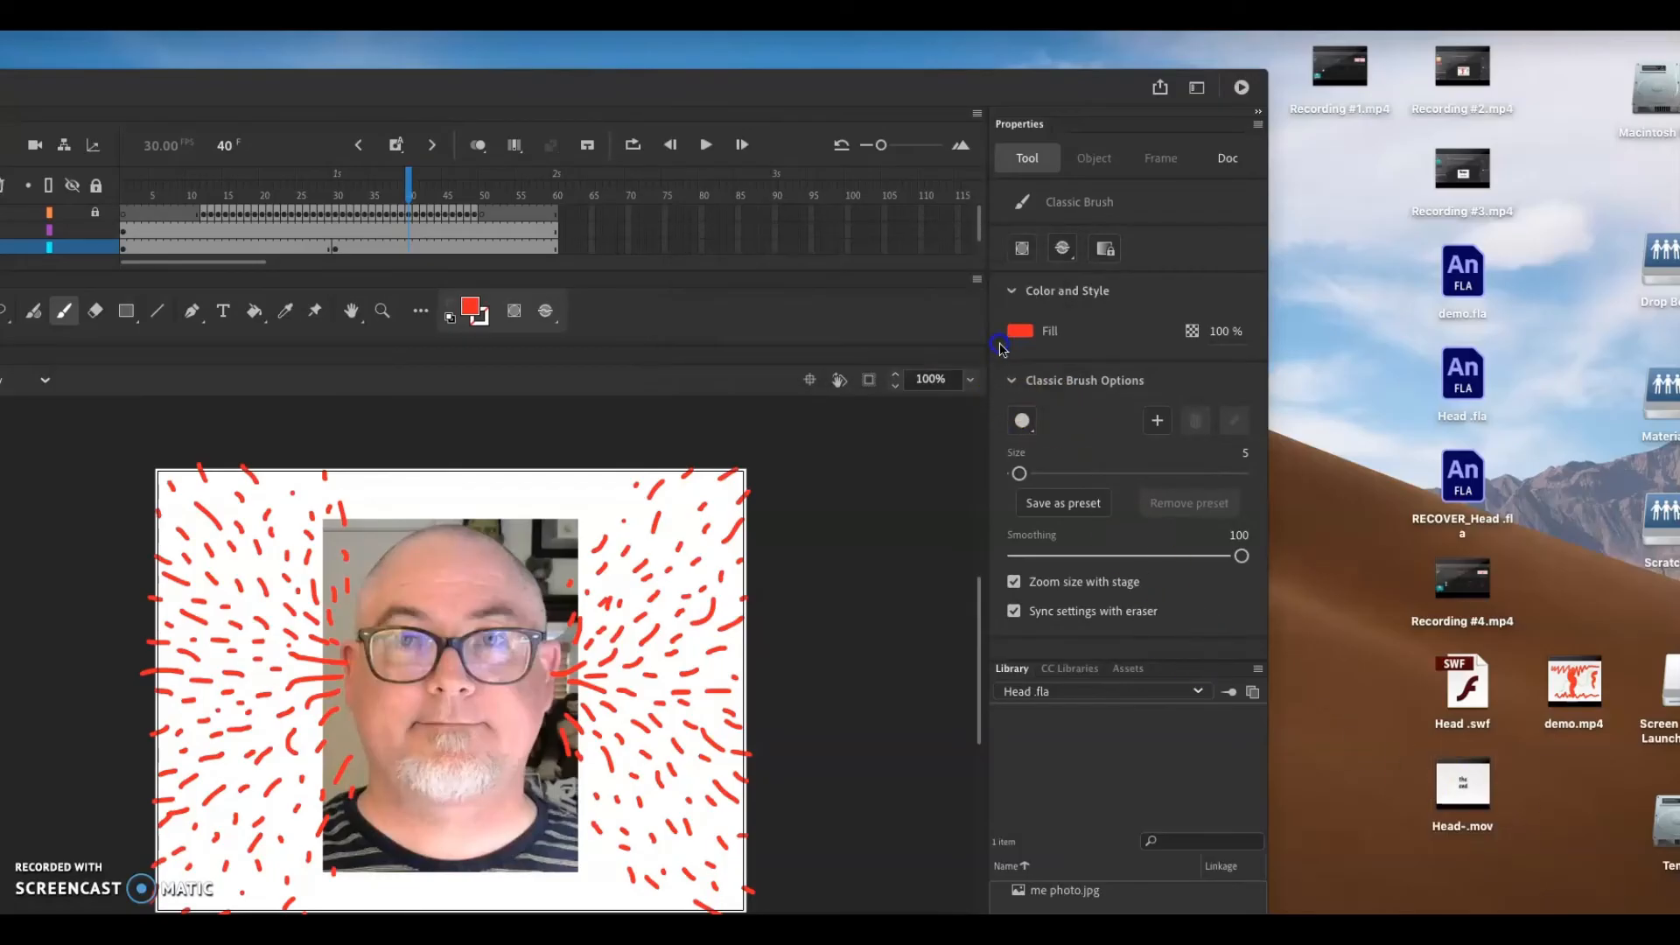
- Open Head-.mov from the desktop in the video player, play it and set the playback to loop
{"action": "double_click", "coordinate": [1462, 783]}
{"action": "left_click", "coordinate": [327, 444]}
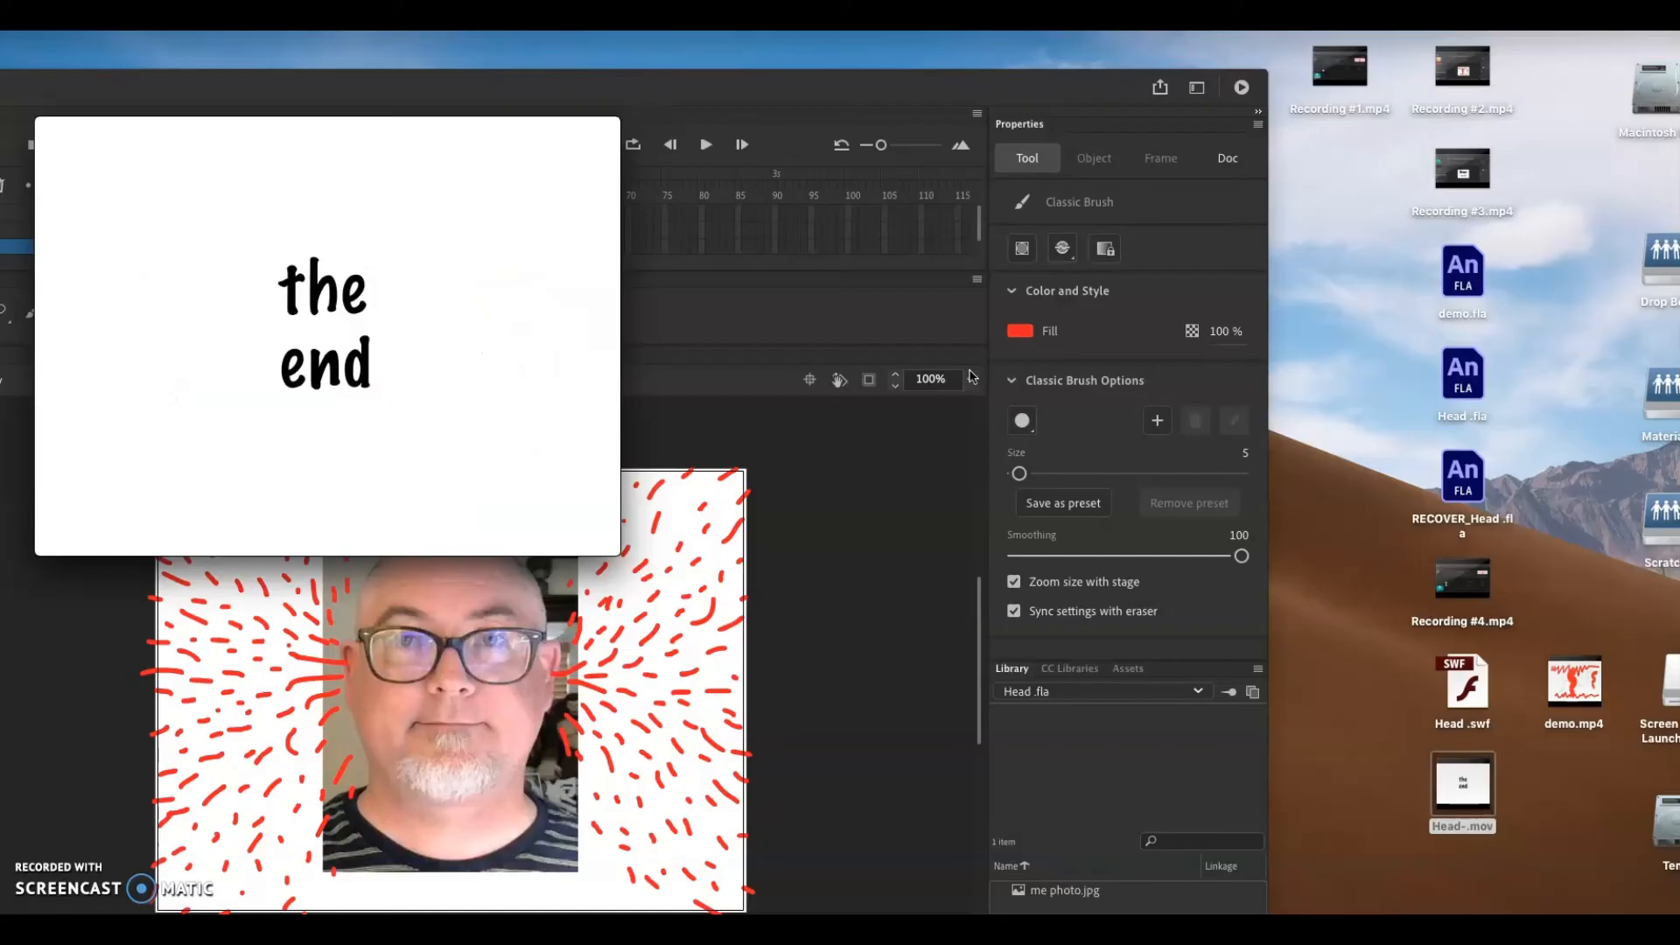
{"action": "left_click", "coordinate": [326, 443]}
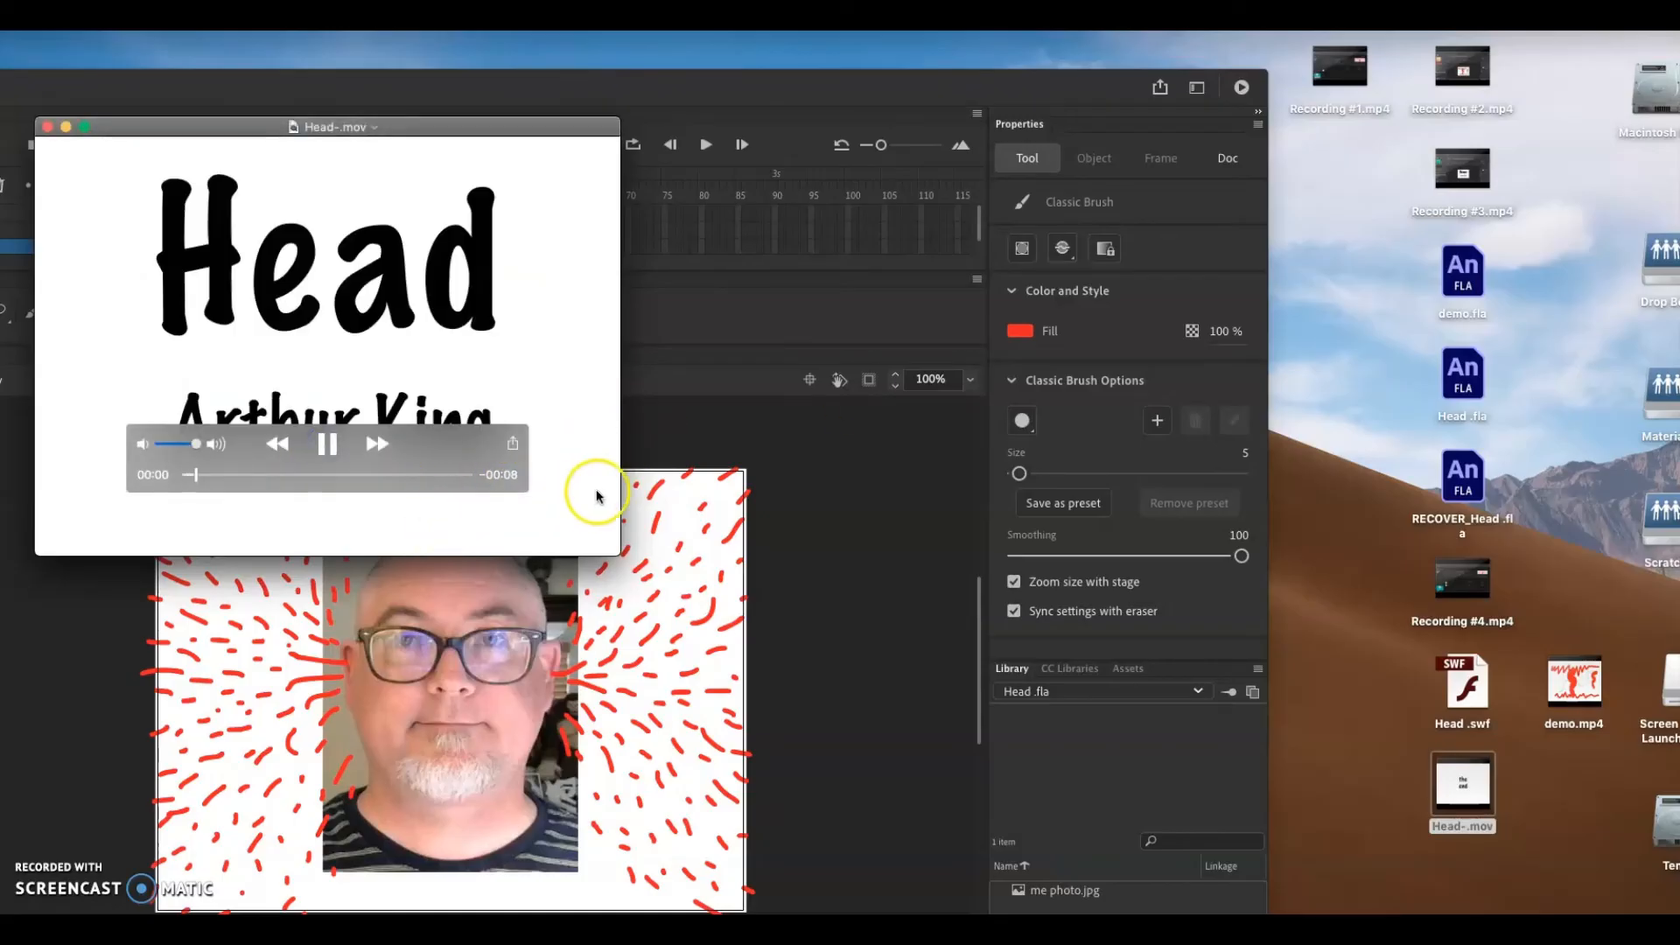
{"action": "left_click", "coordinate": [263, 13]}
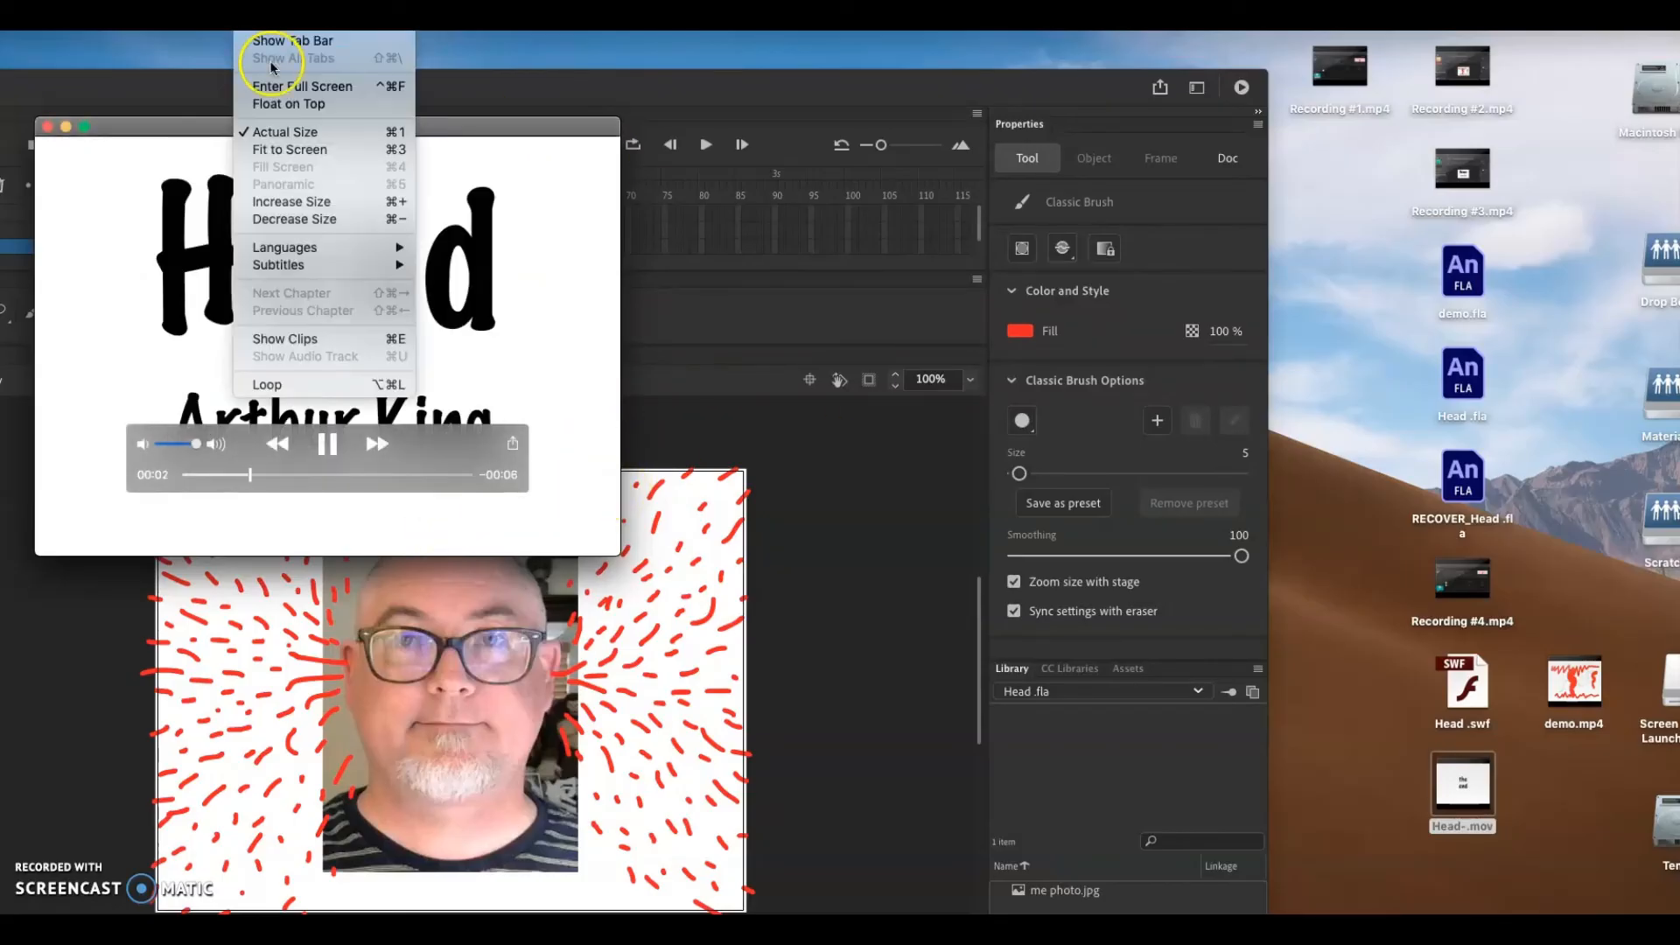
{"action": "left_click", "coordinate": [278, 386]}
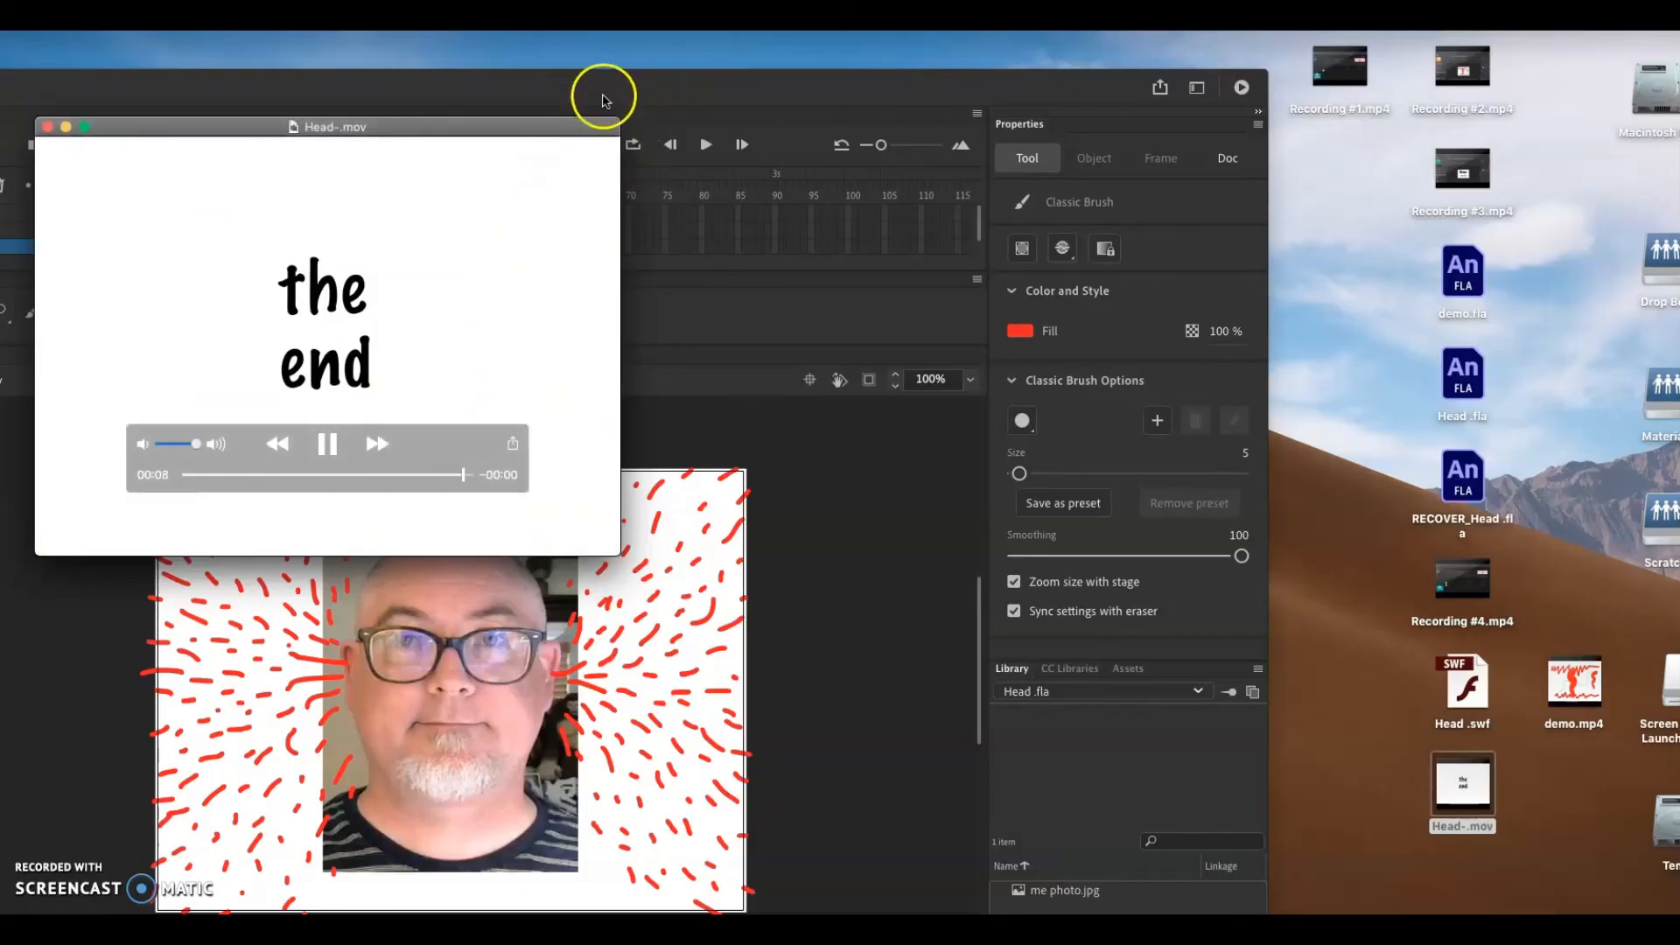
- Move the player window over the desktop icons, enlarge it to watch the looping movie, and close it
{"action": "left_click_drag", "start_coordinate": [525, 129], "coordinate": [1554, 65]}
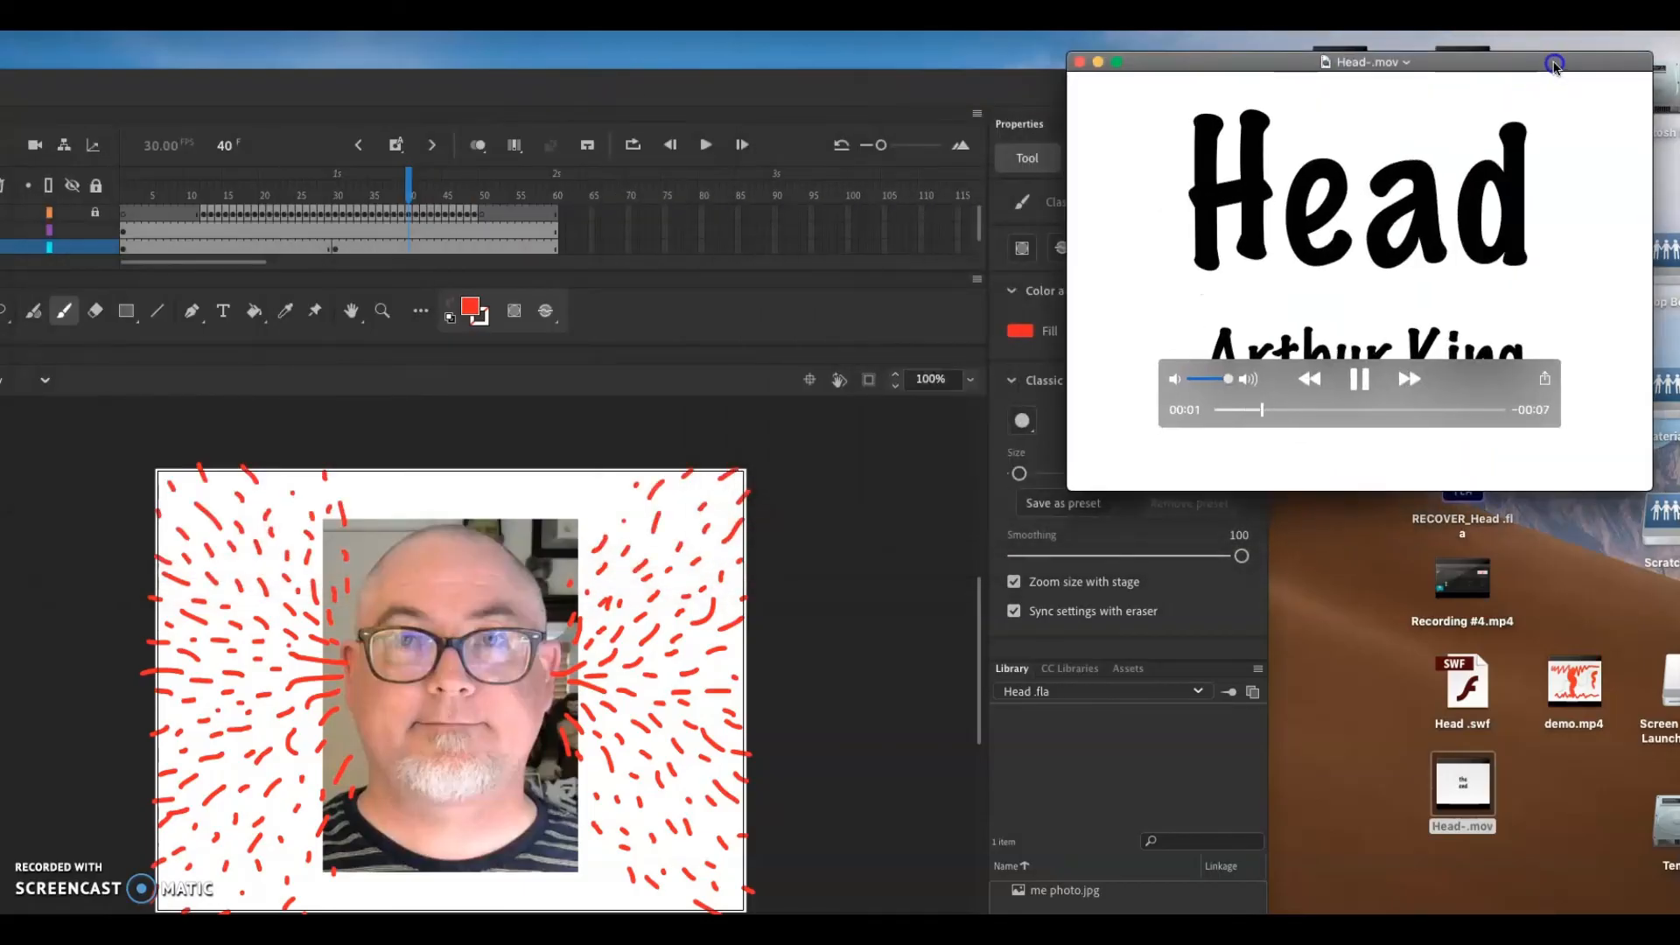
{"action": "left_click_drag", "start_coordinate": [1068, 490], "coordinate": [719, 750]}
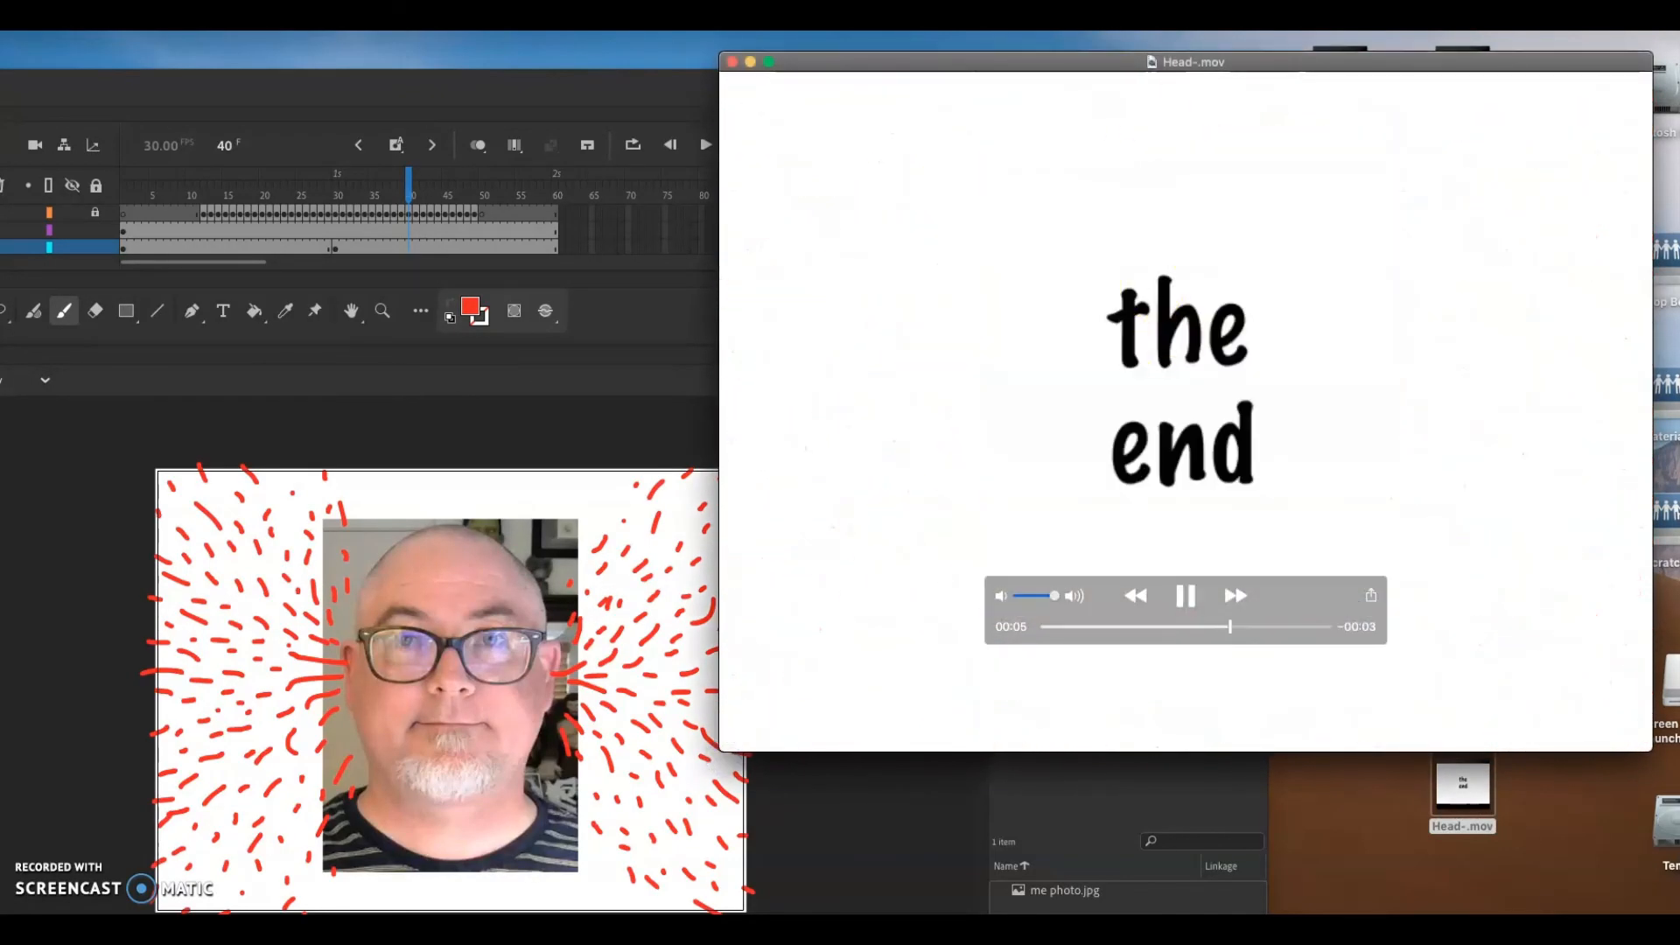
{"action": "left_click_drag", "start_coordinate": [1117, 63], "coordinate": [1131, 56]}
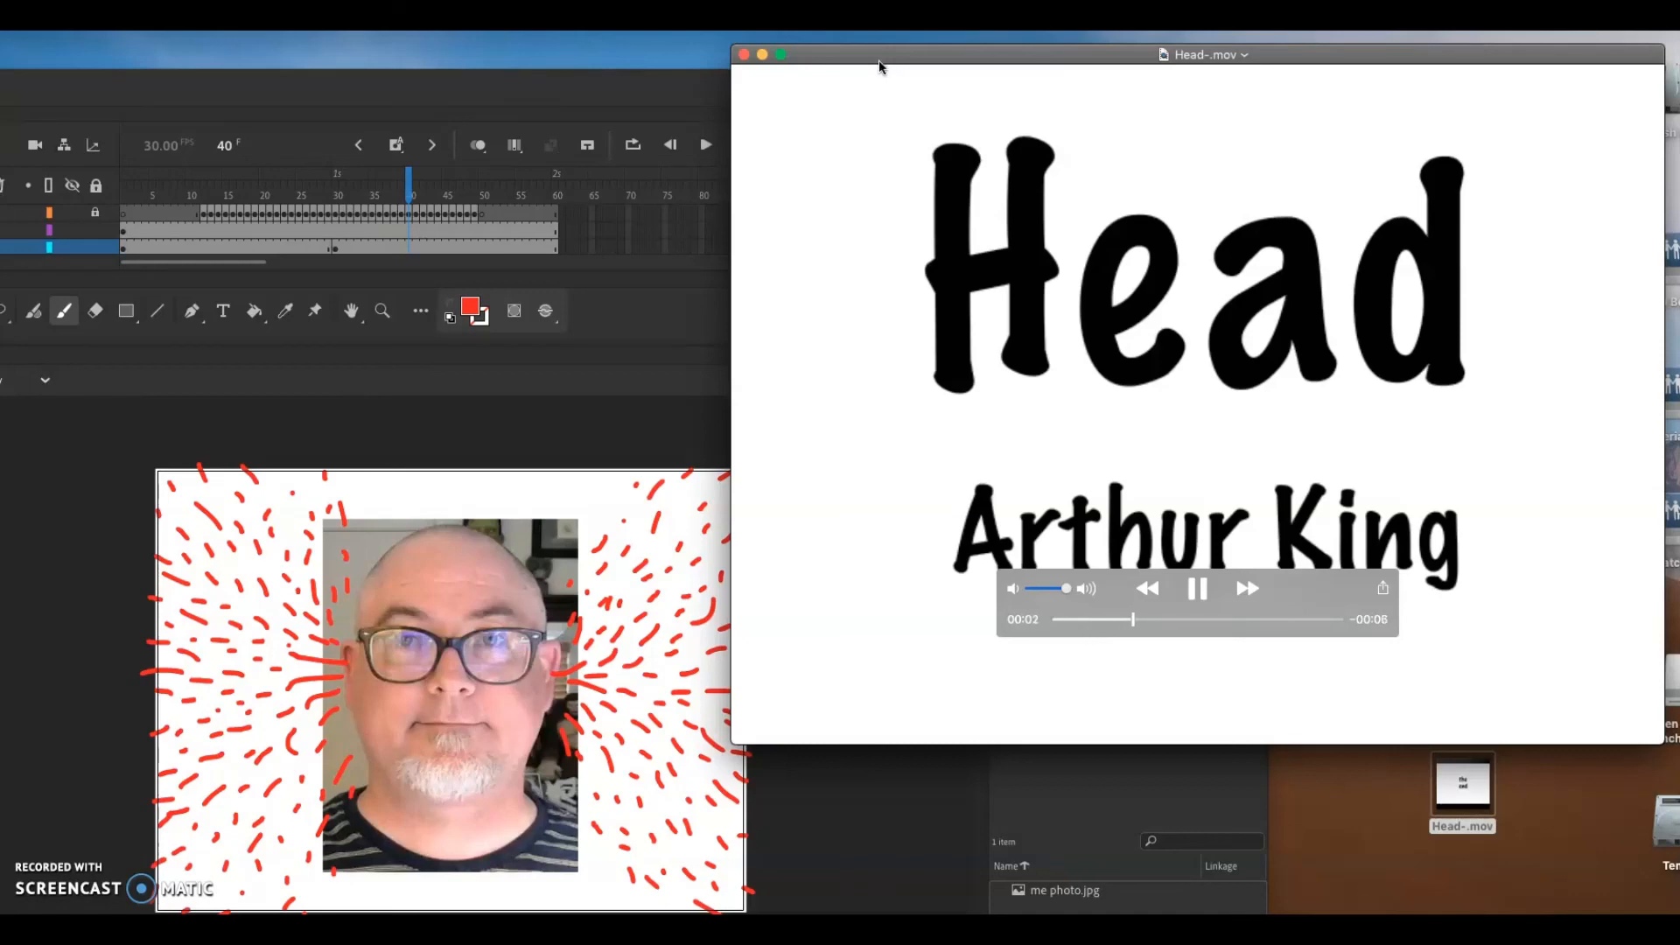
{"action": "left_click", "coordinate": [743, 56]}
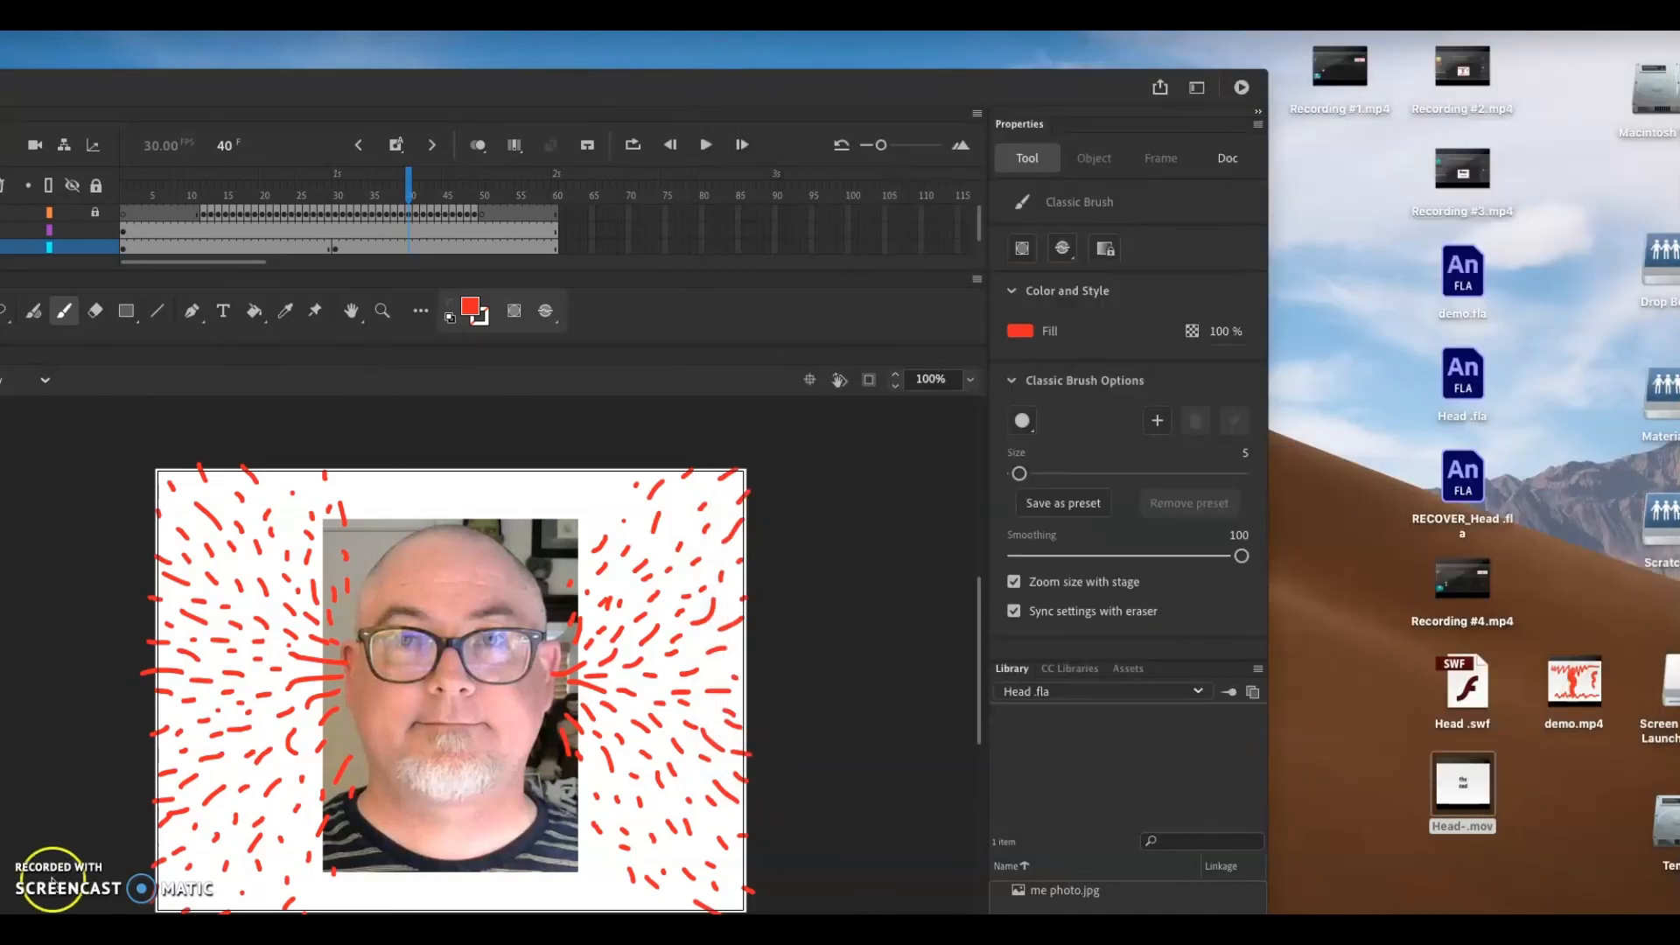